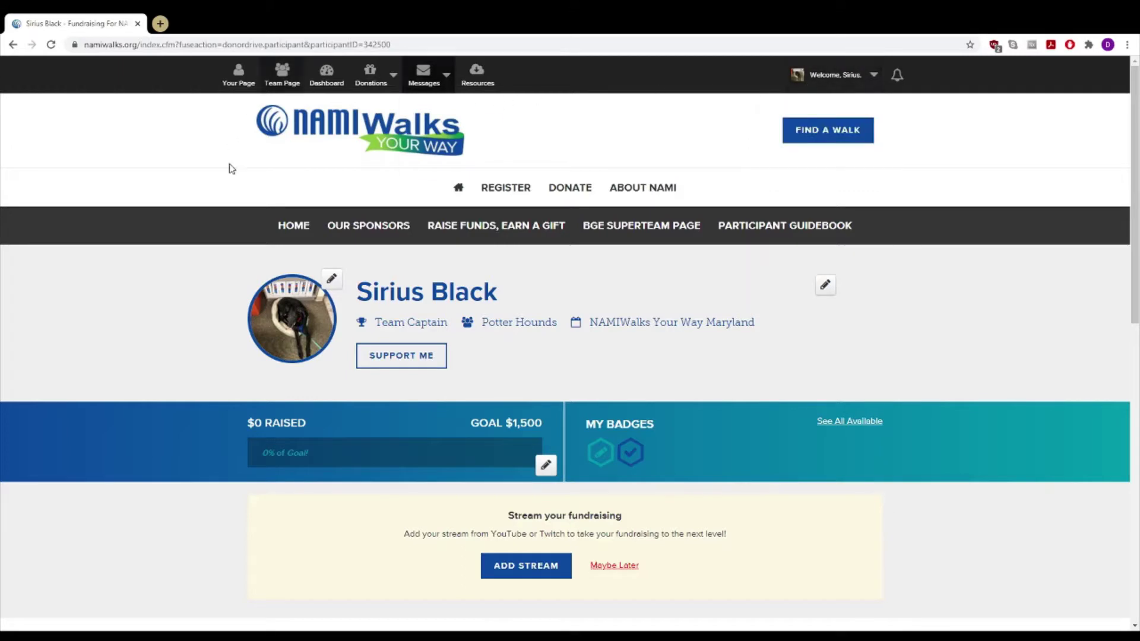
# Open the Potter Hounds team page and show its member roster
pyautogui.click(280, 86)
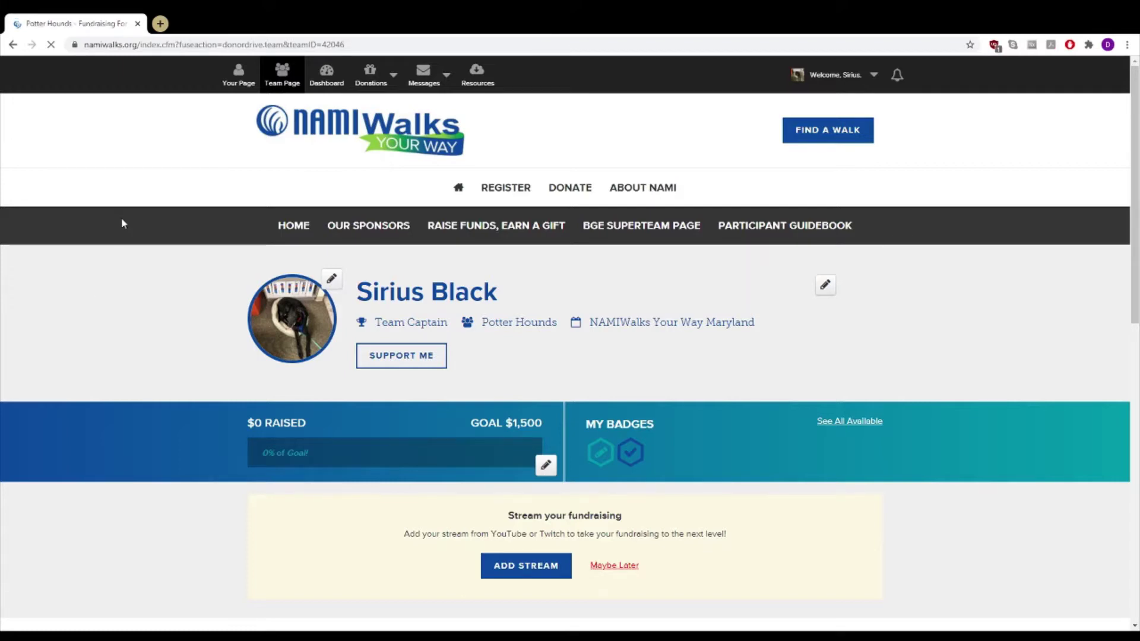
pyautogui.scroll(-1, 123, 223)
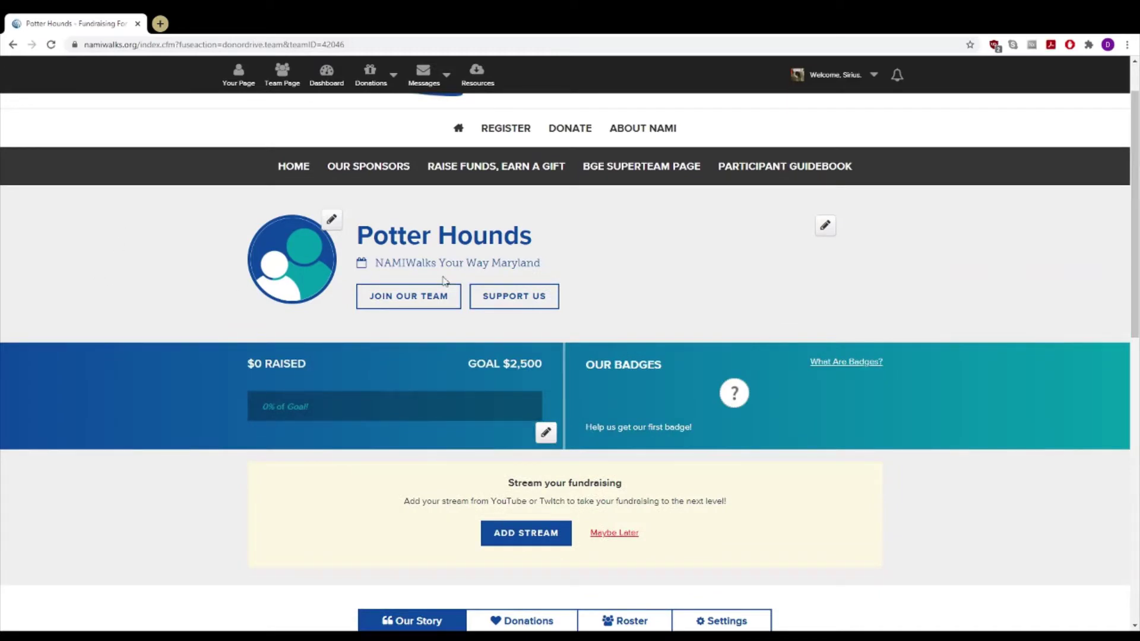
pyautogui.scroll(-4, 246, 248)
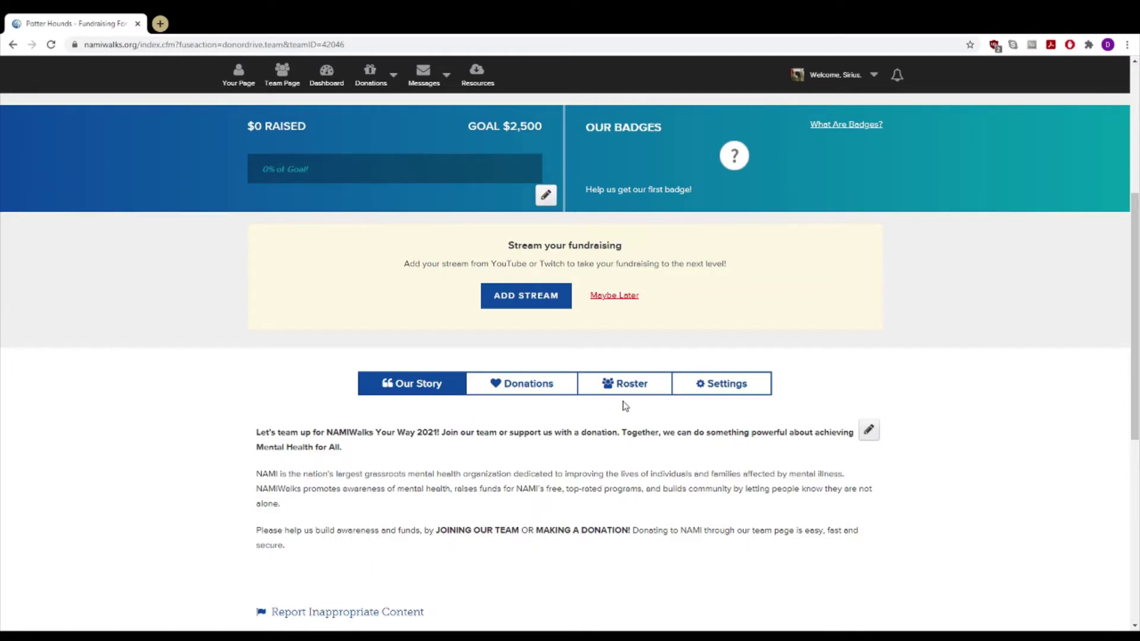
pyautogui.scroll(-1, 667, 426)
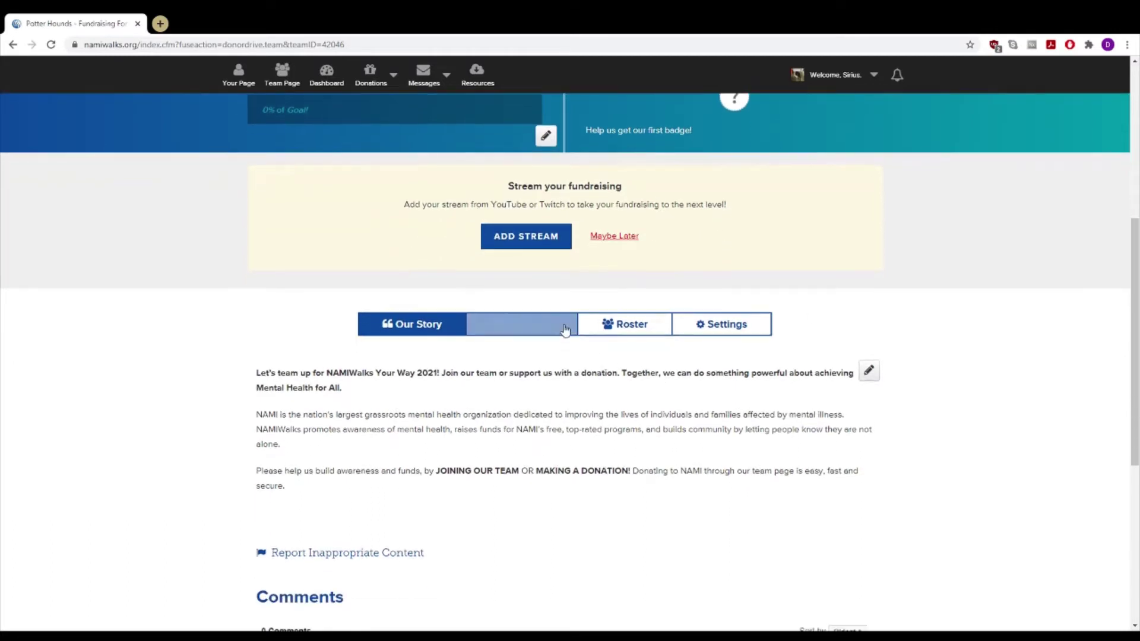
pyautogui.click(597, 325)
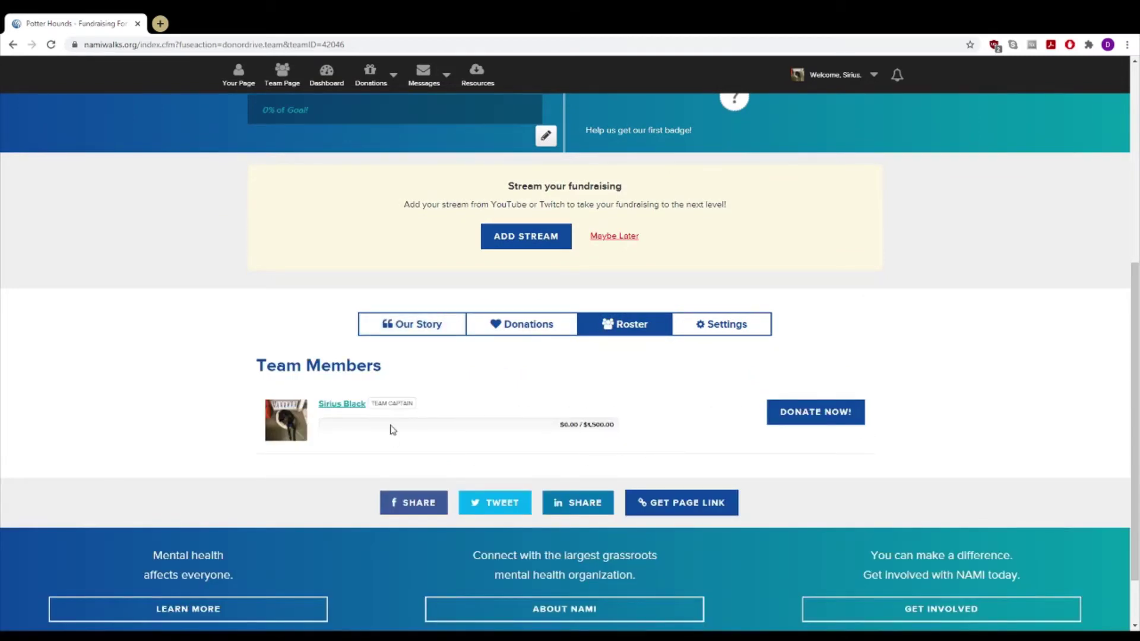
# Check the captain's roster entry, showing $0.00 raised of $1,500.00
pyautogui.moveTo(396, 404); pyautogui.dragTo(432, 406)
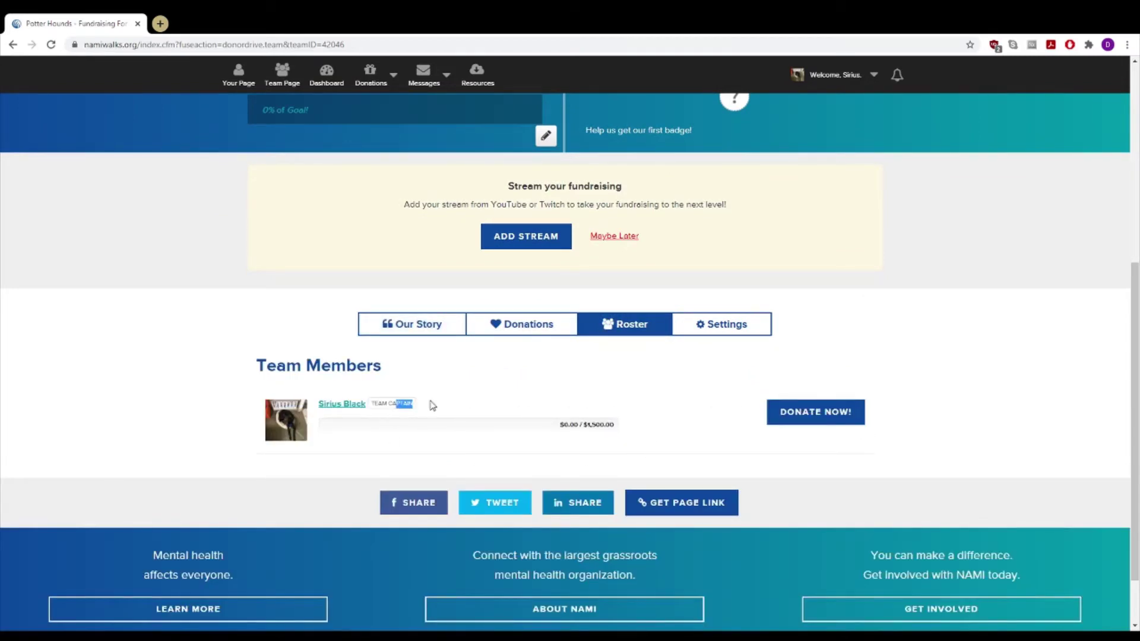
pyautogui.click(587, 441)
pyautogui.moveTo(559, 424); pyautogui.dragTo(615, 425)
pyautogui.click(617, 433)
pyautogui.click(523, 327)
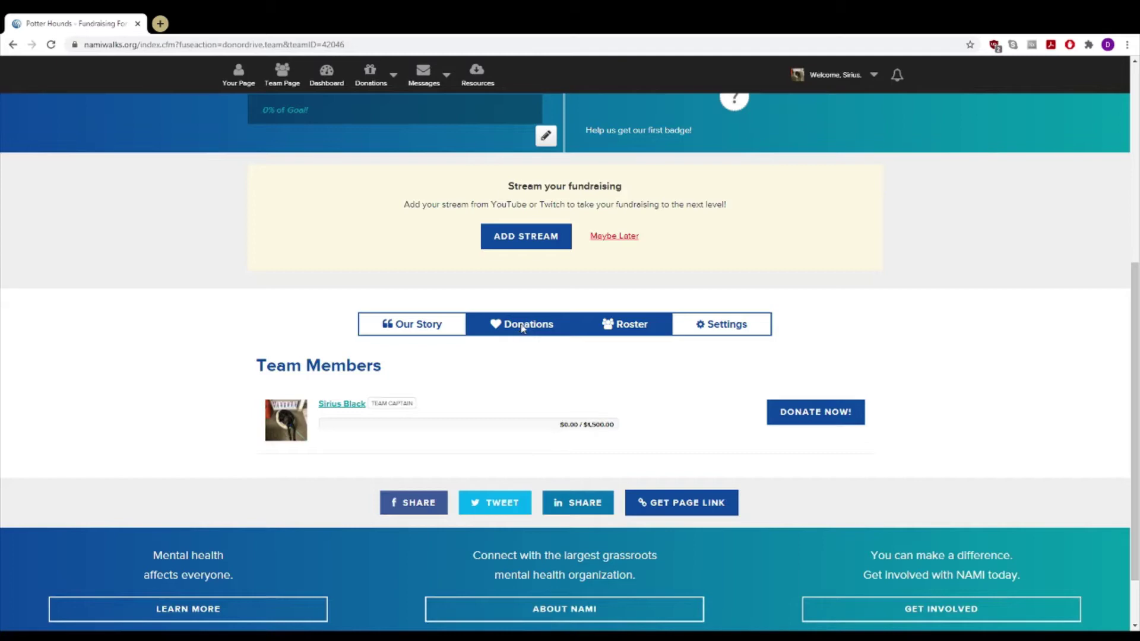
# View the team's Donations section, then its Settings with the read-only page link
pyautogui.click(523, 329)
pyautogui.scroll(4, 535, 352)
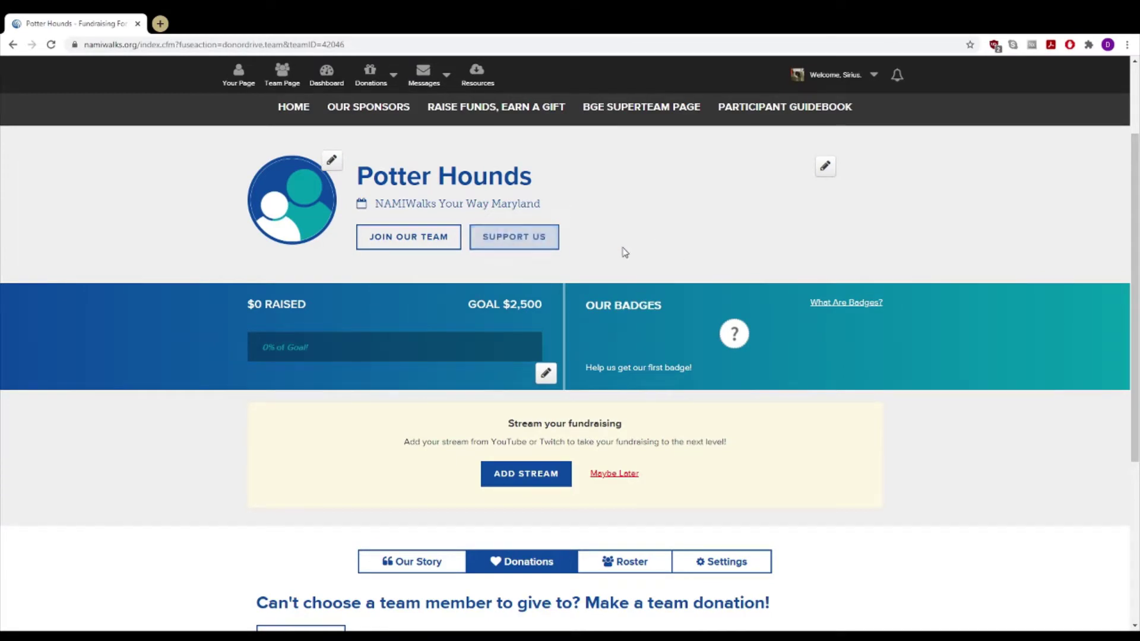
pyautogui.scroll(-4, 661, 325)
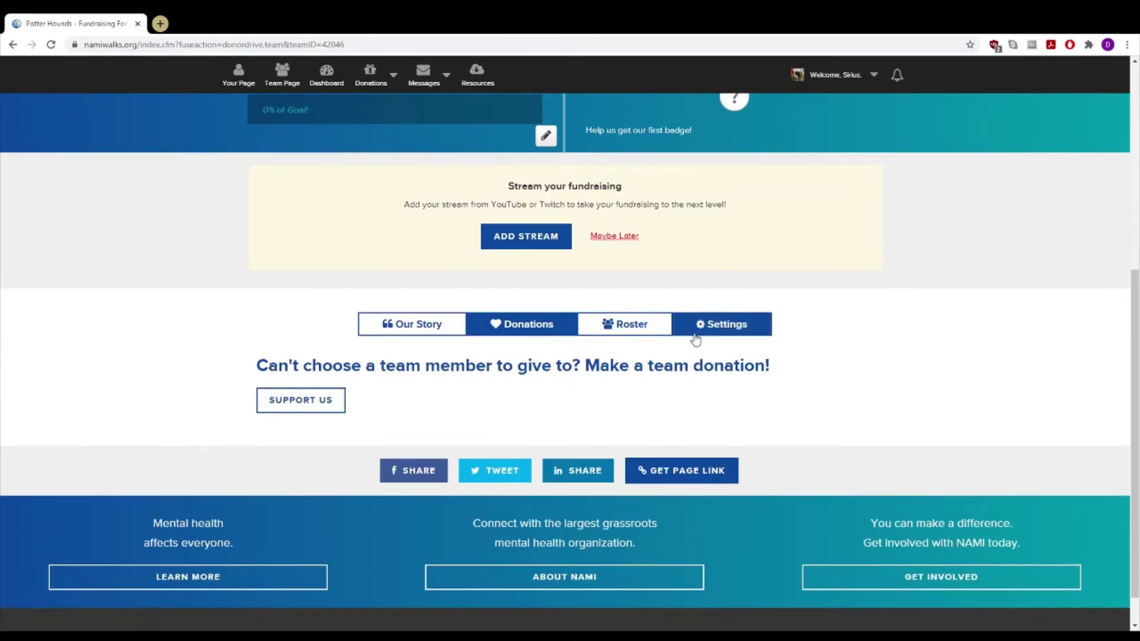
pyautogui.click(696, 326)
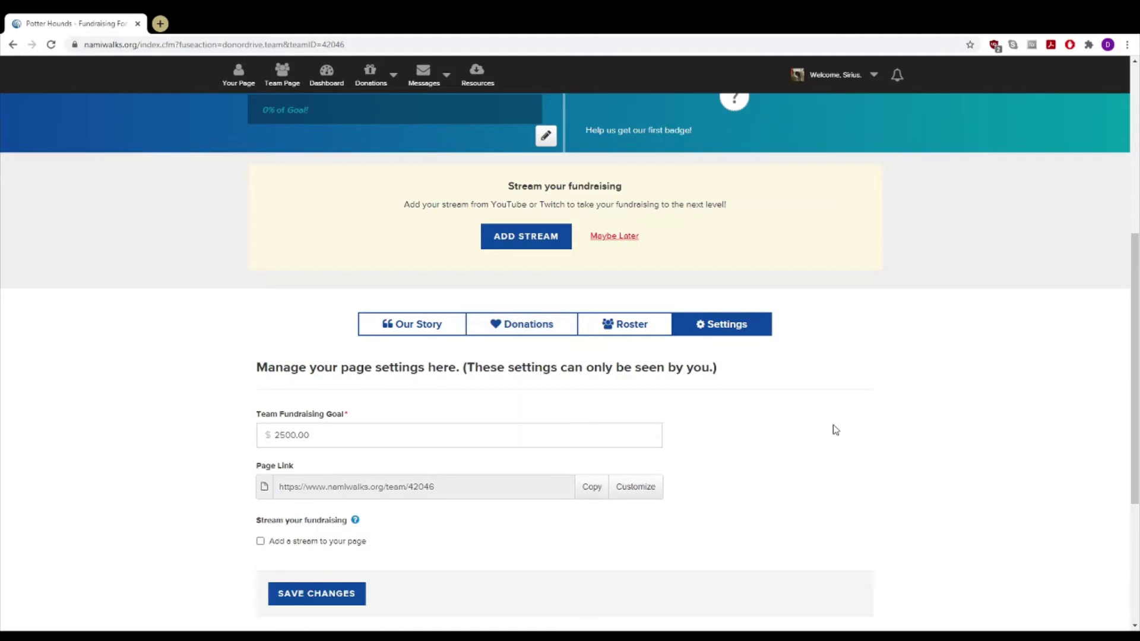
pyautogui.scroll(-3, 274, 415)
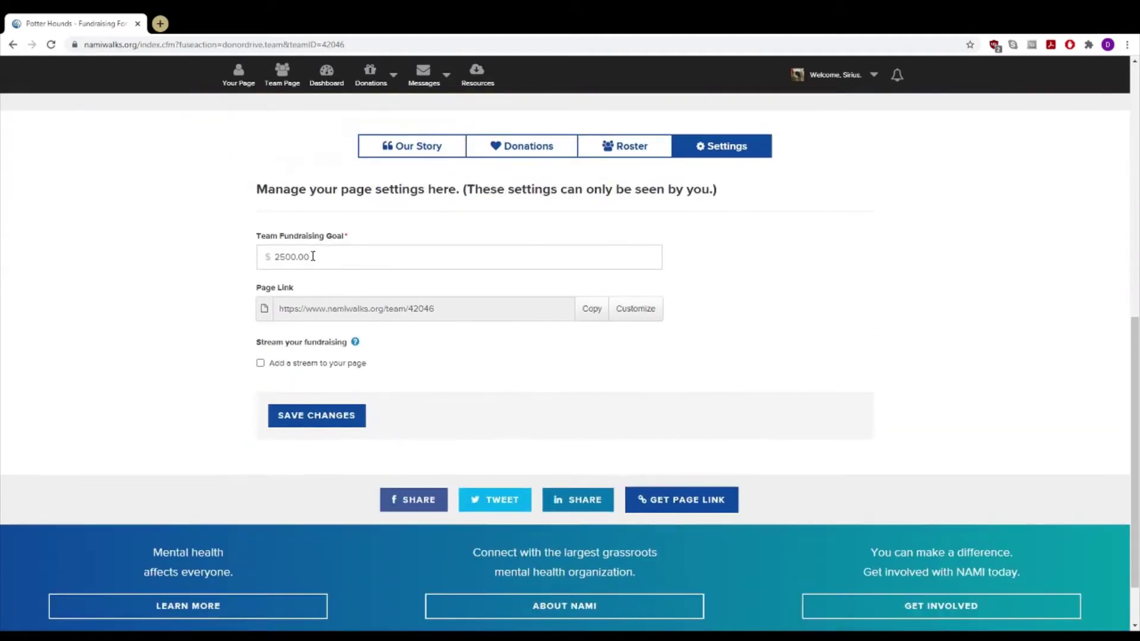
pyautogui.click(453, 309)
# Enable 'Add a stream to your page' with YouTube as the streaming service
pyautogui.click(392, 364)
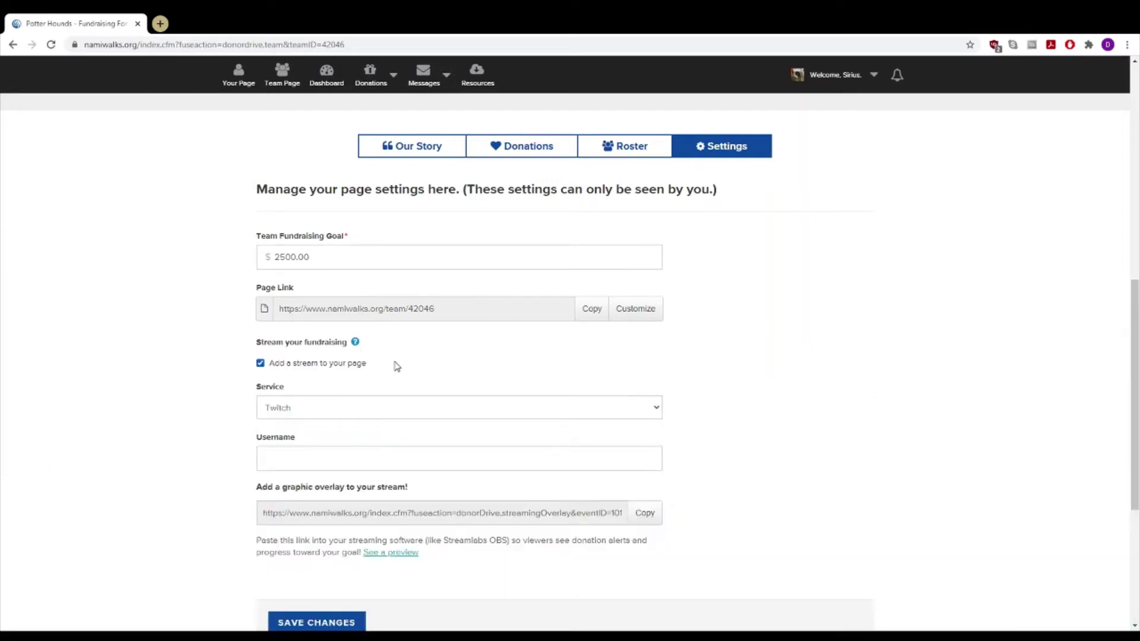
pyautogui.click(429, 407)
pyautogui.click(419, 440)
pyautogui.scroll(-3, 216, 392)
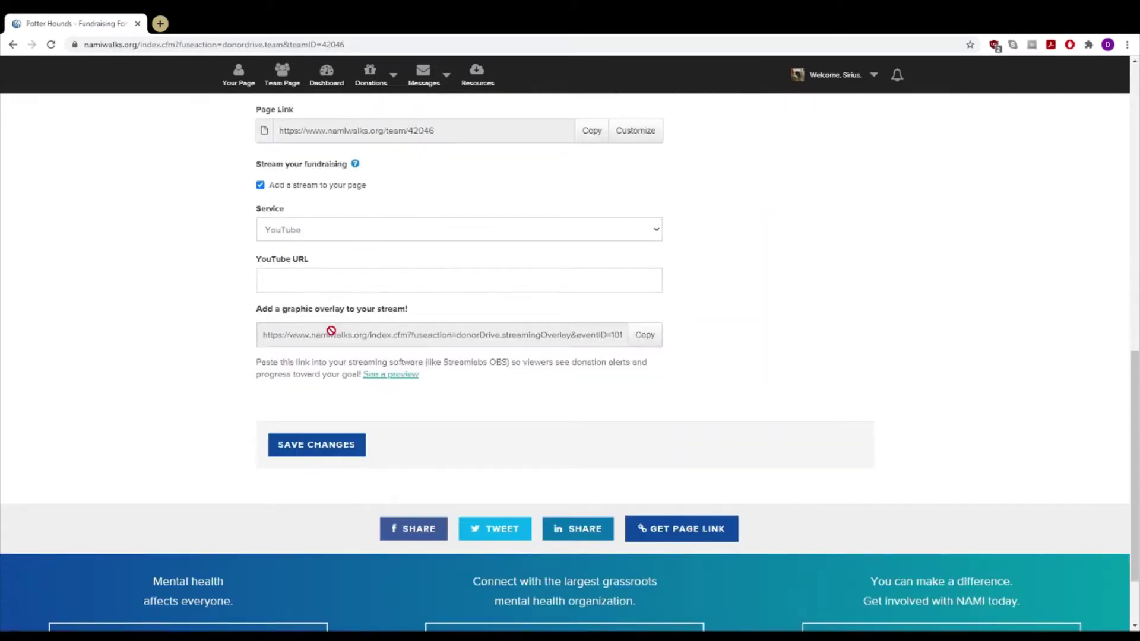
pyautogui.scroll(5, 670, 367)
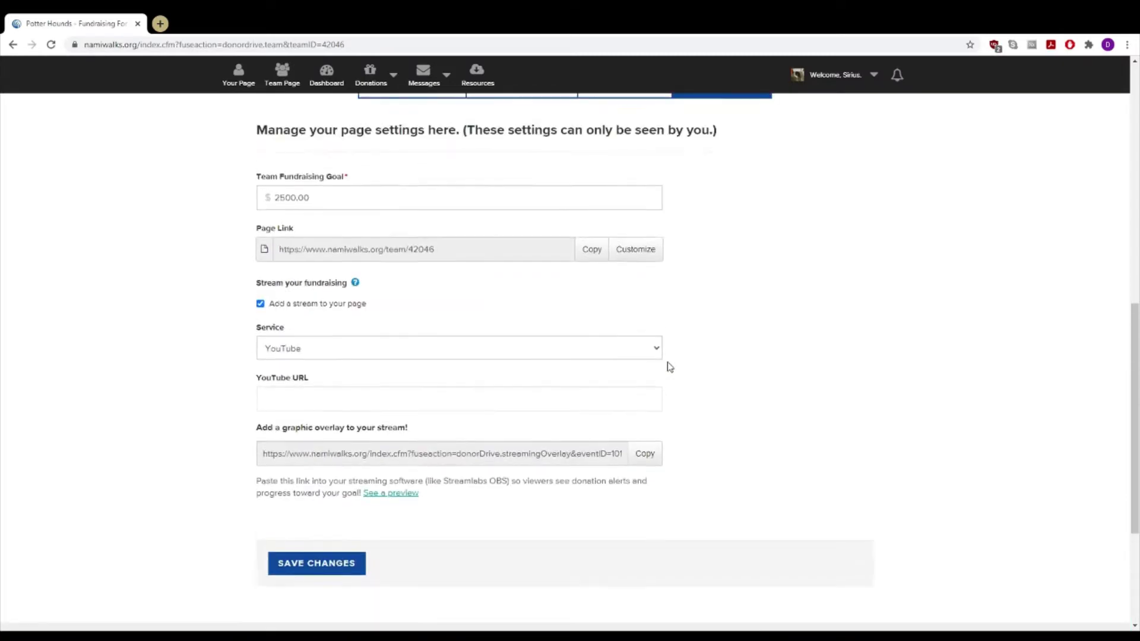
pyautogui.scroll(6, 670, 369)
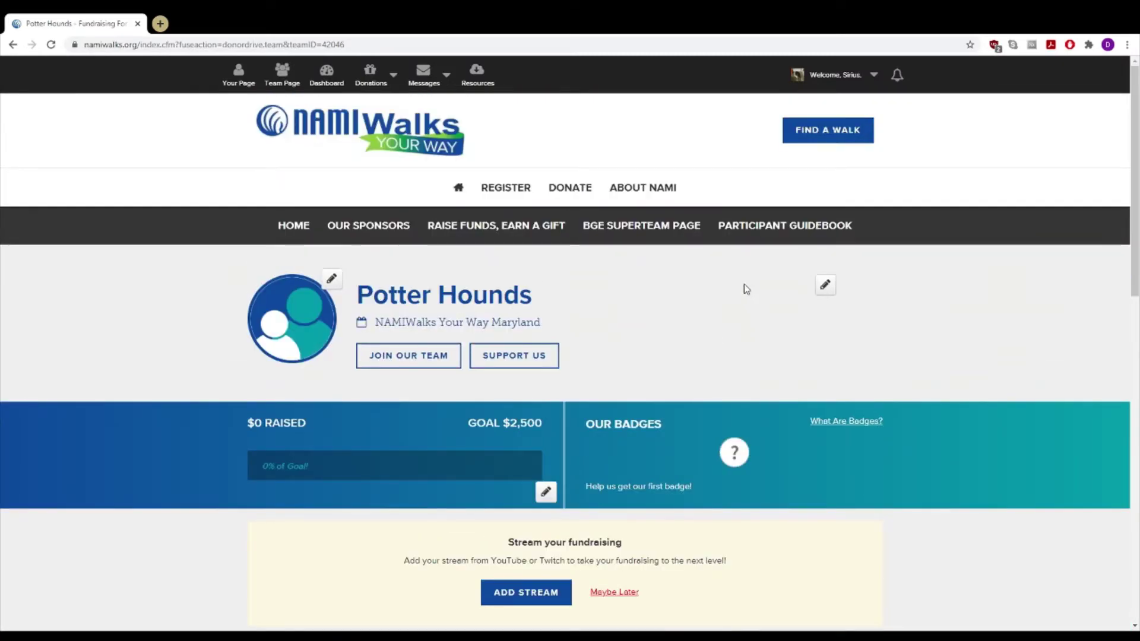
# Return to the Potter Hounds member roster and scroll back to the top
pyautogui.scroll(-6, 743, 294)
pyautogui.click(600, 323)
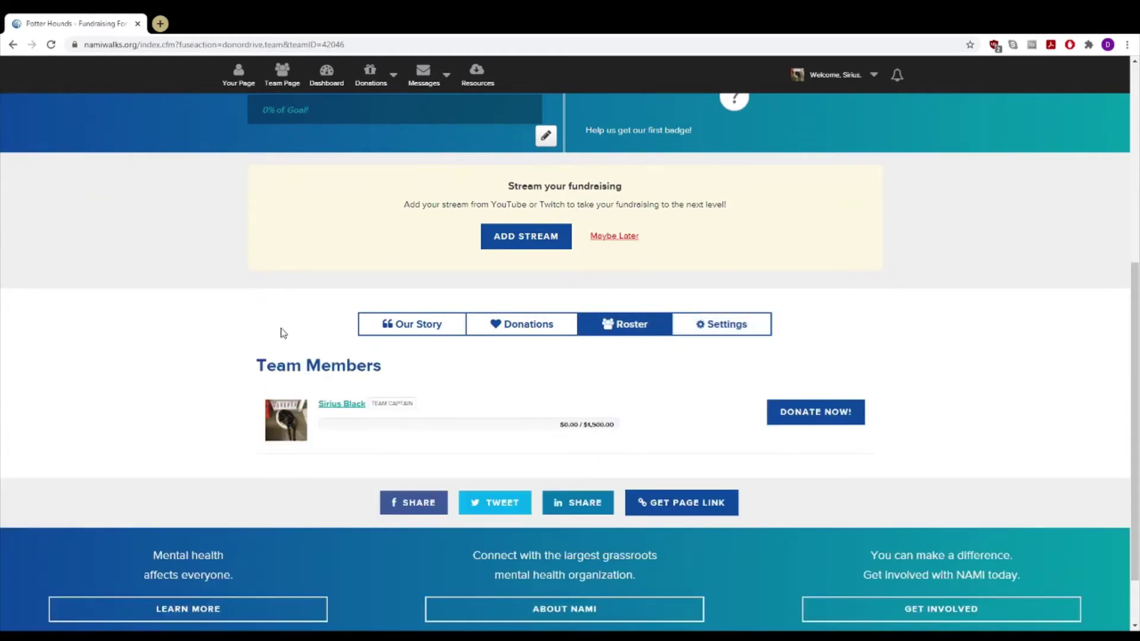
pyautogui.scroll(5, 336, 410)
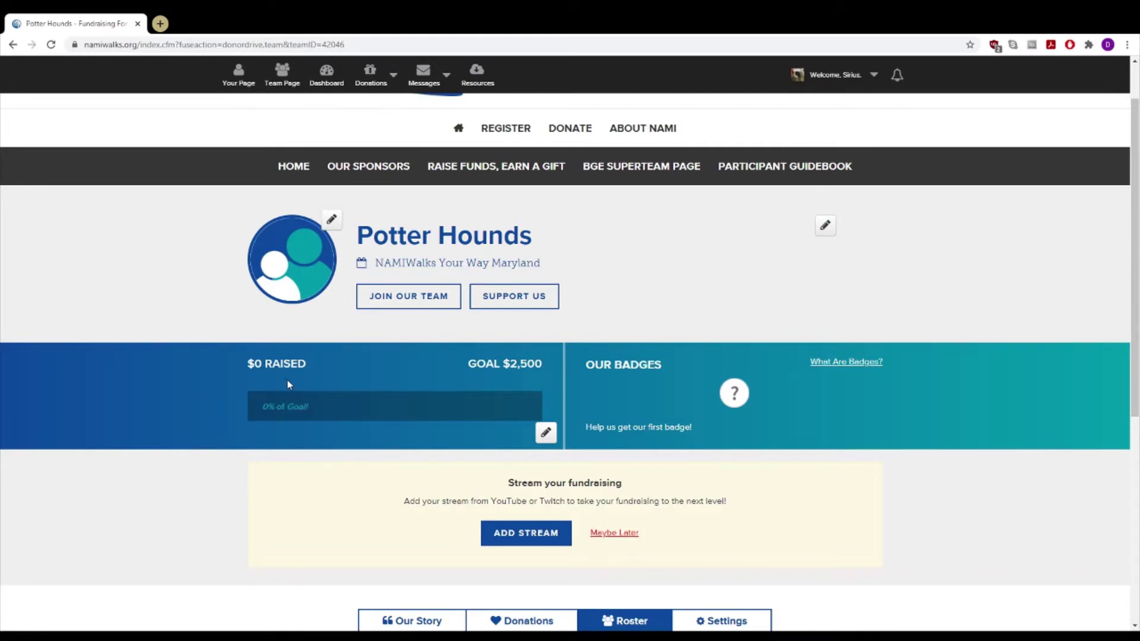
pyautogui.scroll(1, 279, 379)
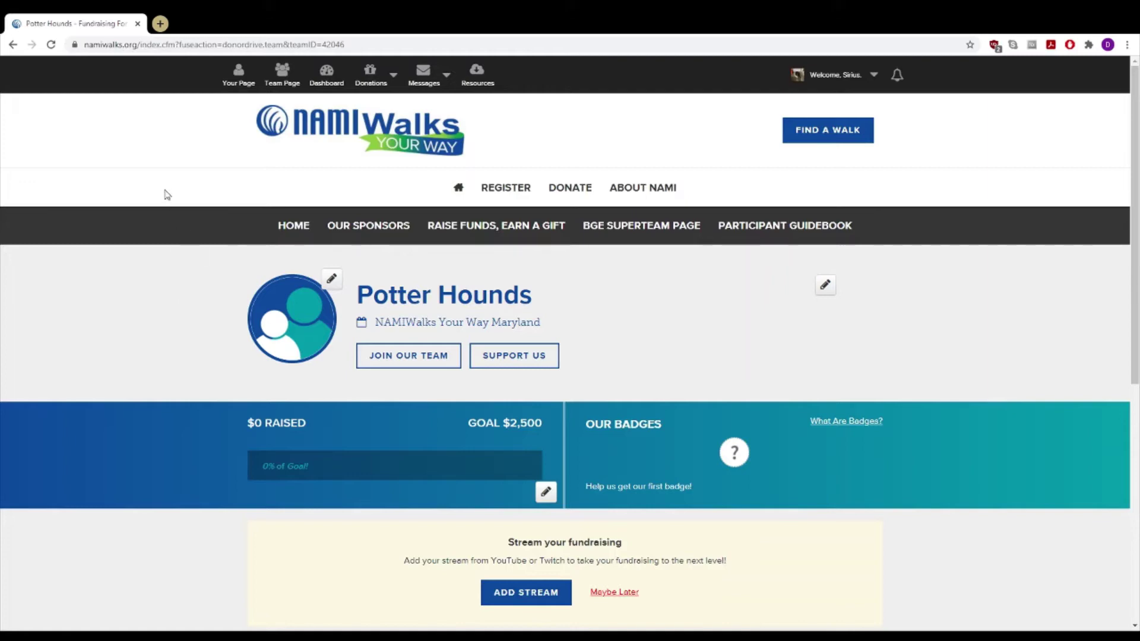
# Show the Dashboard's Your Team Fundraising view, with Potter Hounds ranked 77 of 98
pyautogui.click(336, 72)
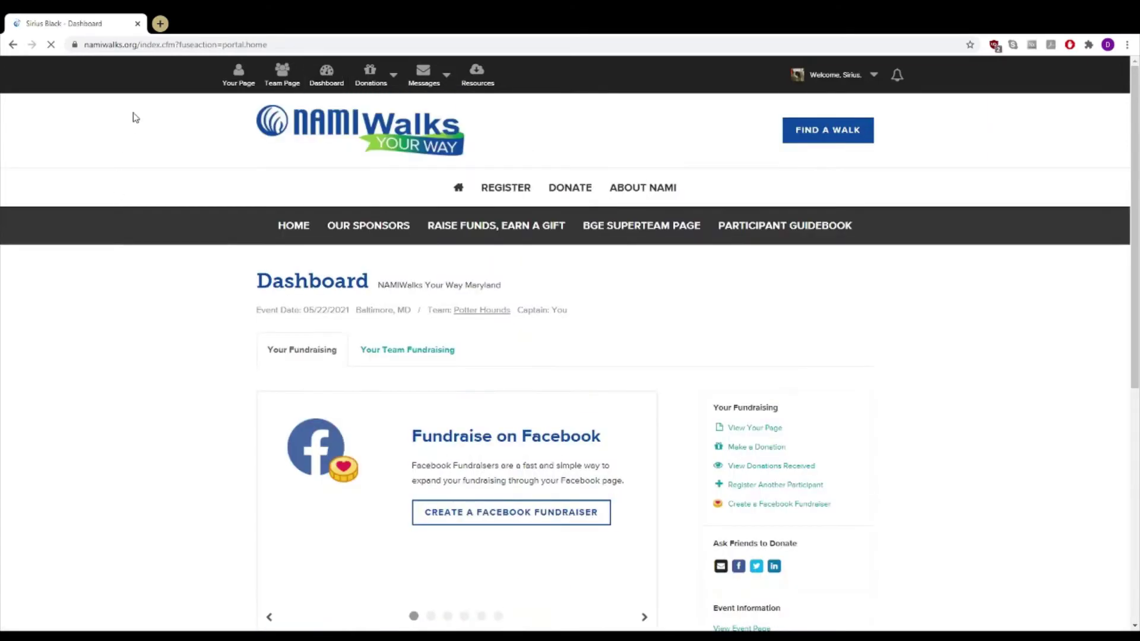
pyautogui.scroll(-1, 1008, 399)
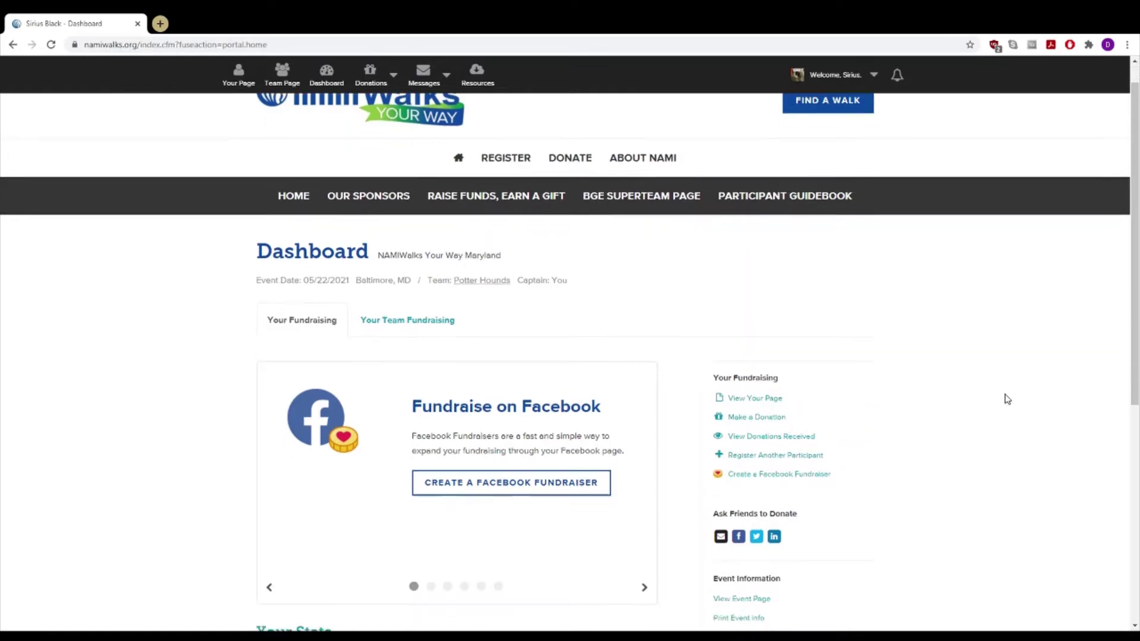
pyautogui.scroll(-2, 1003, 392)
pyautogui.scroll(3, 820, 362)
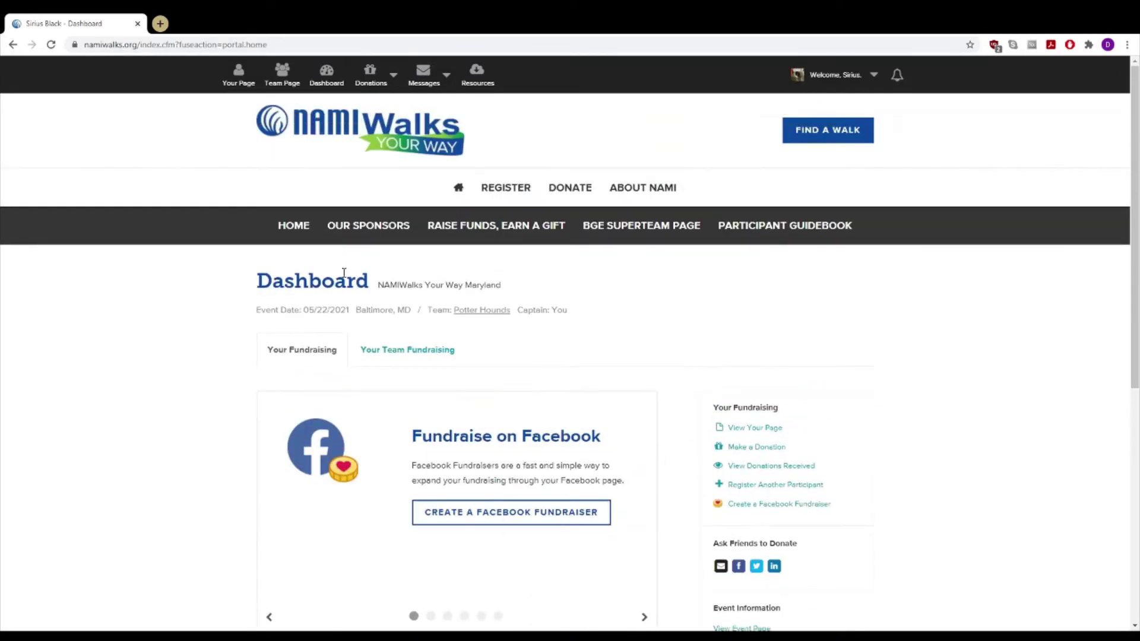
pyautogui.scroll(-2, 296, 281)
pyautogui.click(399, 242)
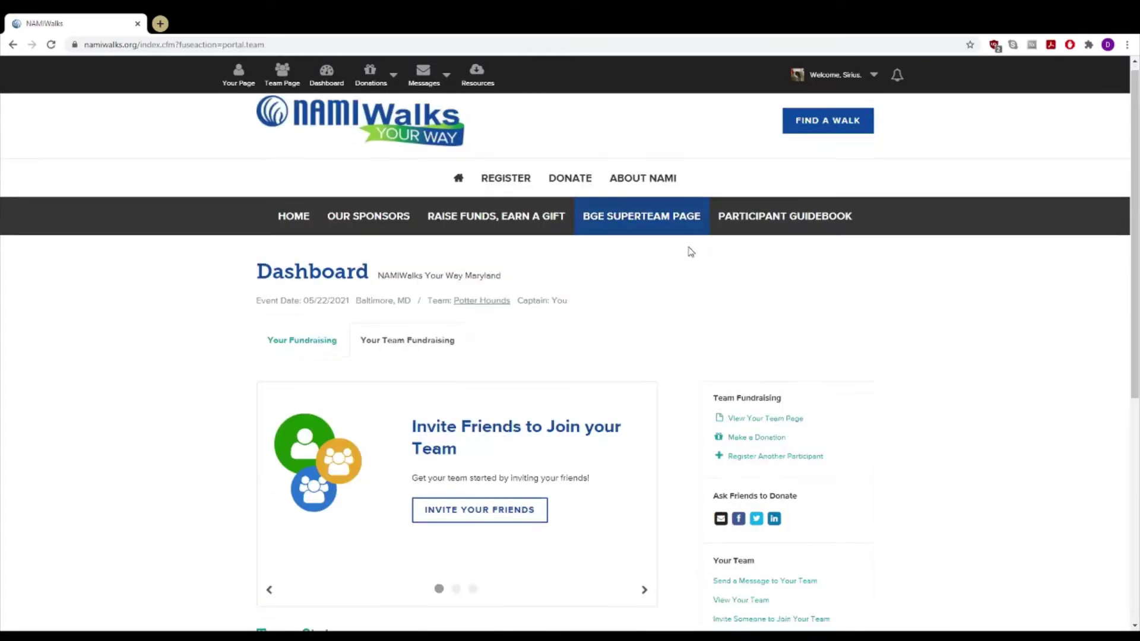
pyautogui.scroll(-4, 670, 303)
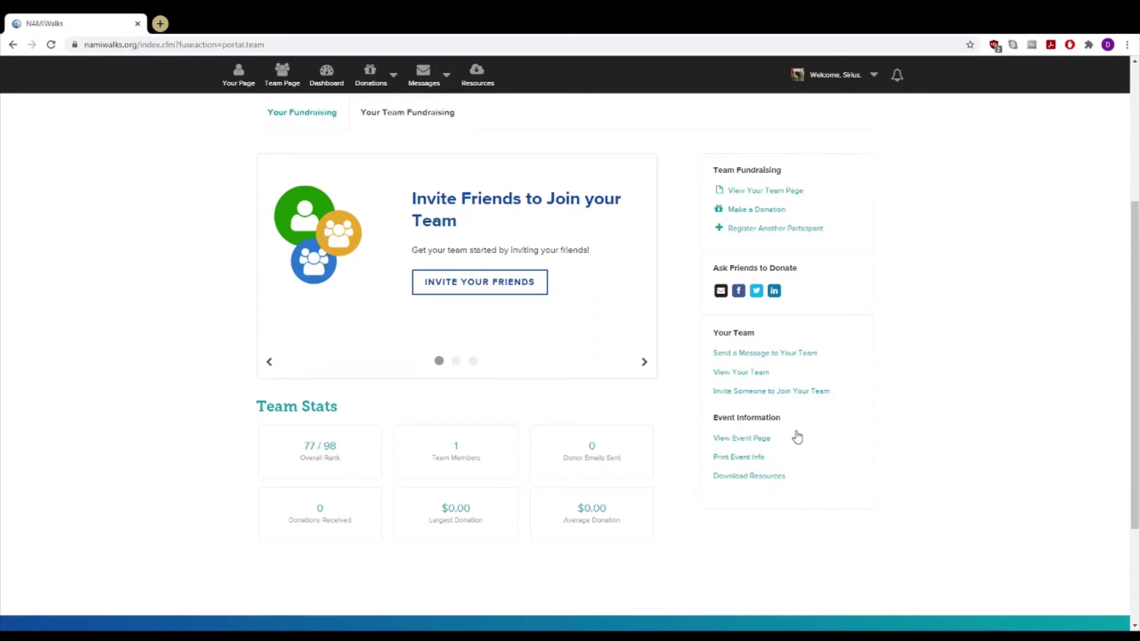
pyautogui.scroll(2, 733, 392)
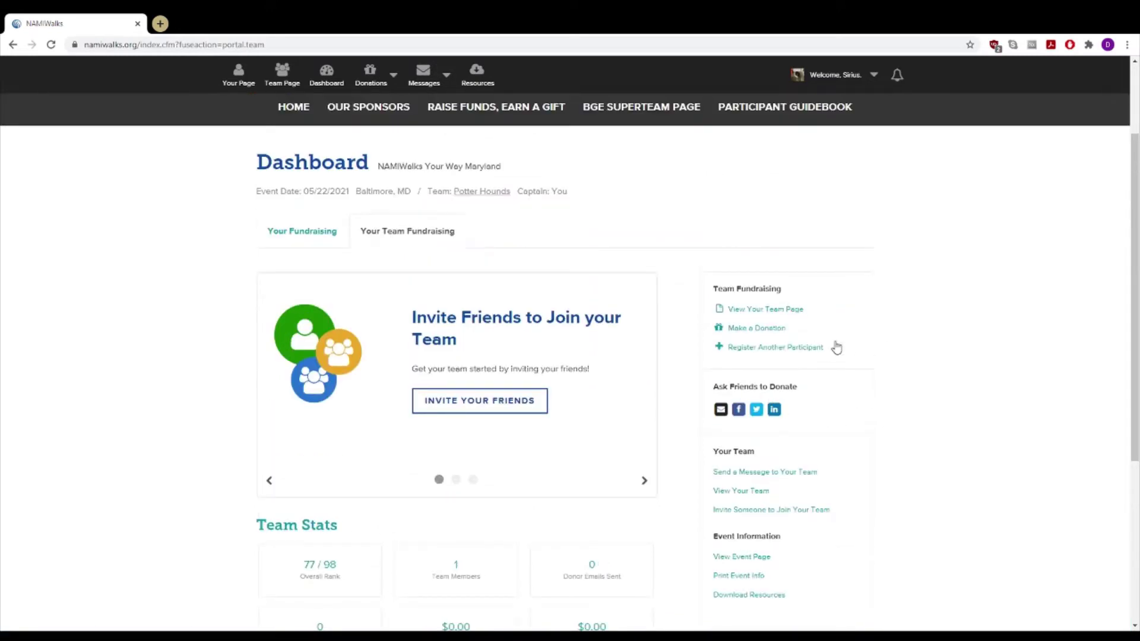
# Start registering another participant and enter their first and last name
pyautogui.click(810, 349)
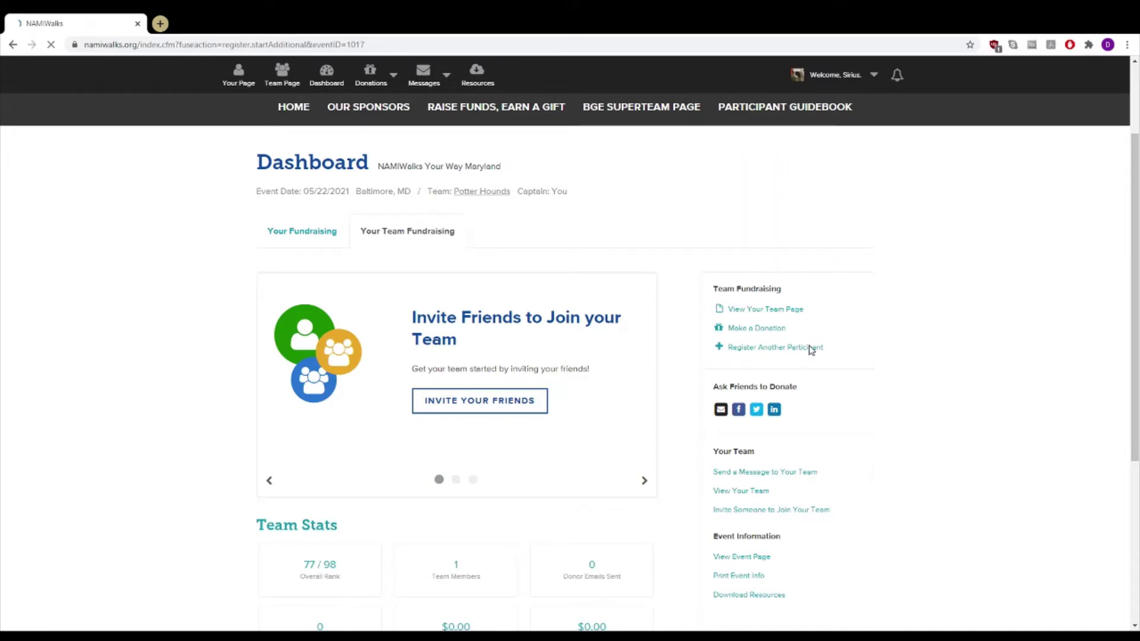
pyautogui.scroll(-8, 811, 427)
pyautogui.scroll(6, 811, 426)
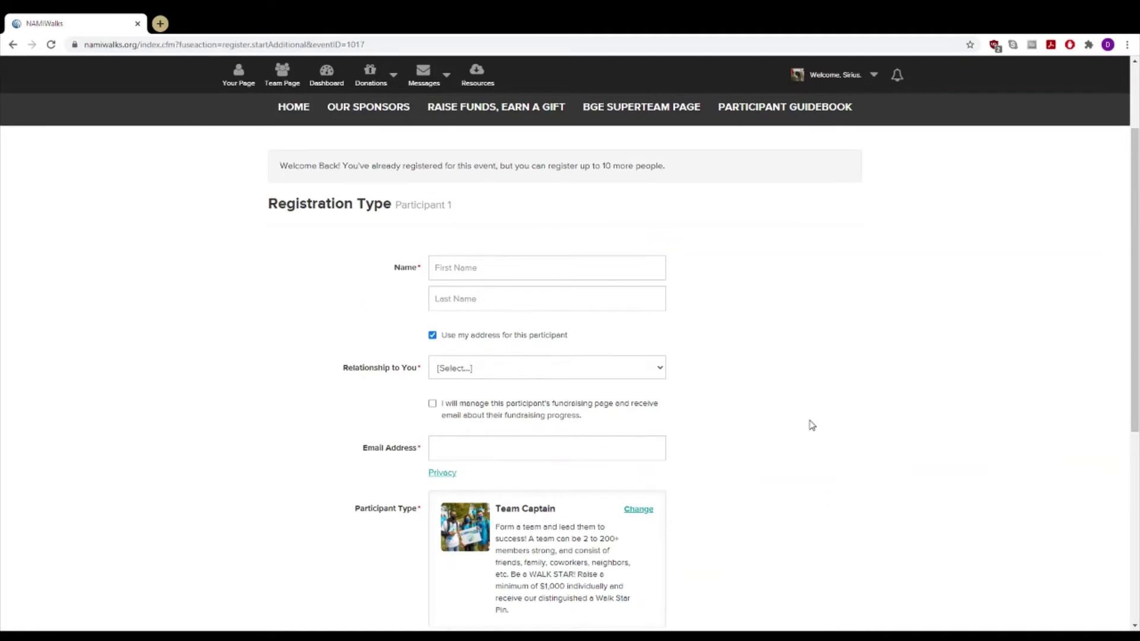
pyautogui.scroll(2, 812, 425)
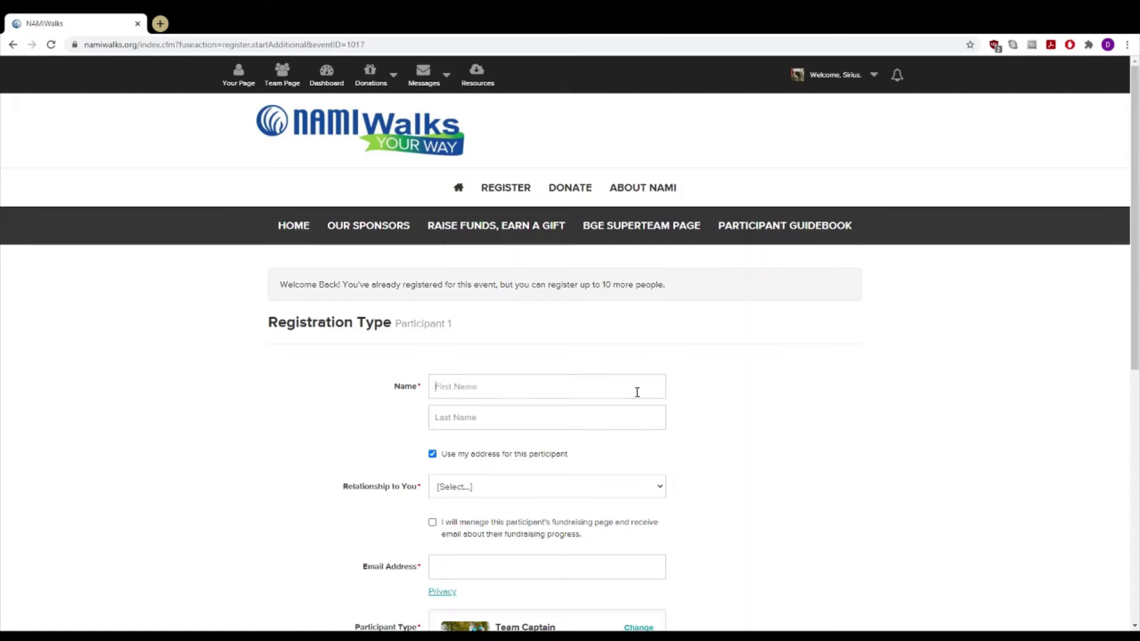
pyautogui.write('Ori')
pyautogui.press('Tab')
pyautogui.write('The Cat')
pyautogui.scroll(-3, 832, 422)
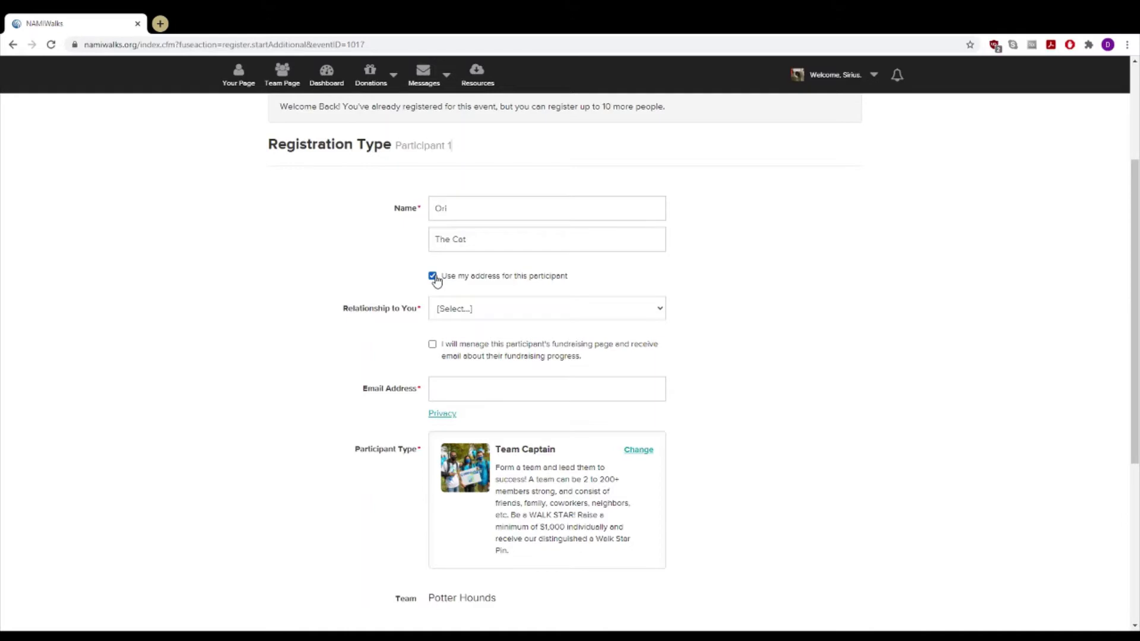
# Keep 'Use my address' checked and set the relationship to Friend
pyautogui.click(433, 277)
pyautogui.scroll(-3, 746, 364)
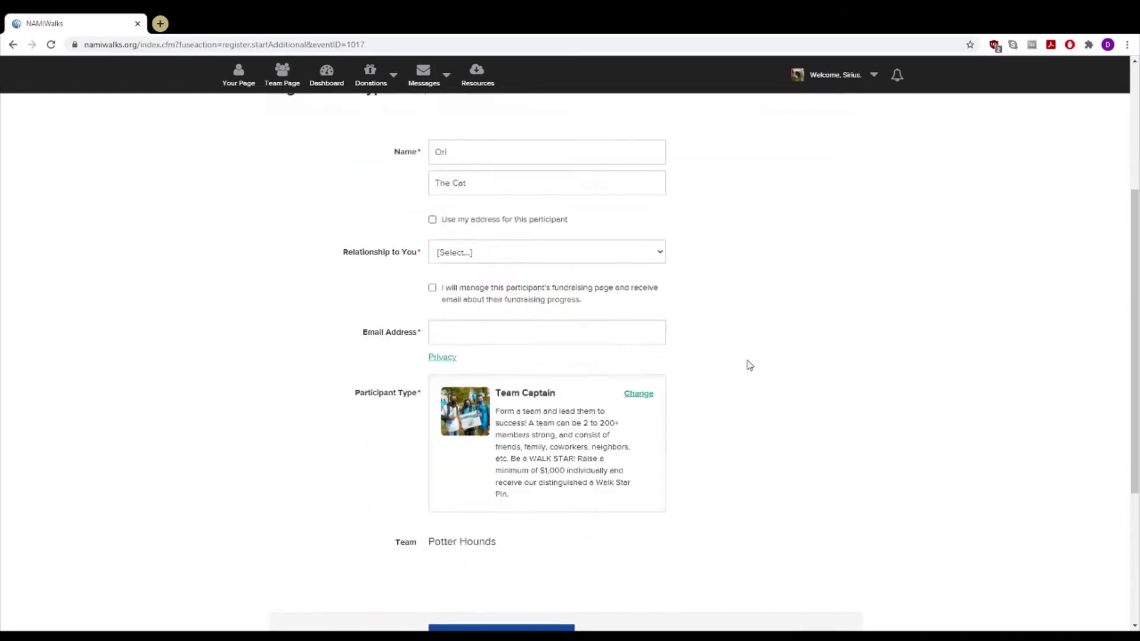
pyautogui.scroll(-2, 753, 363)
pyautogui.scroll(5, 760, 370)
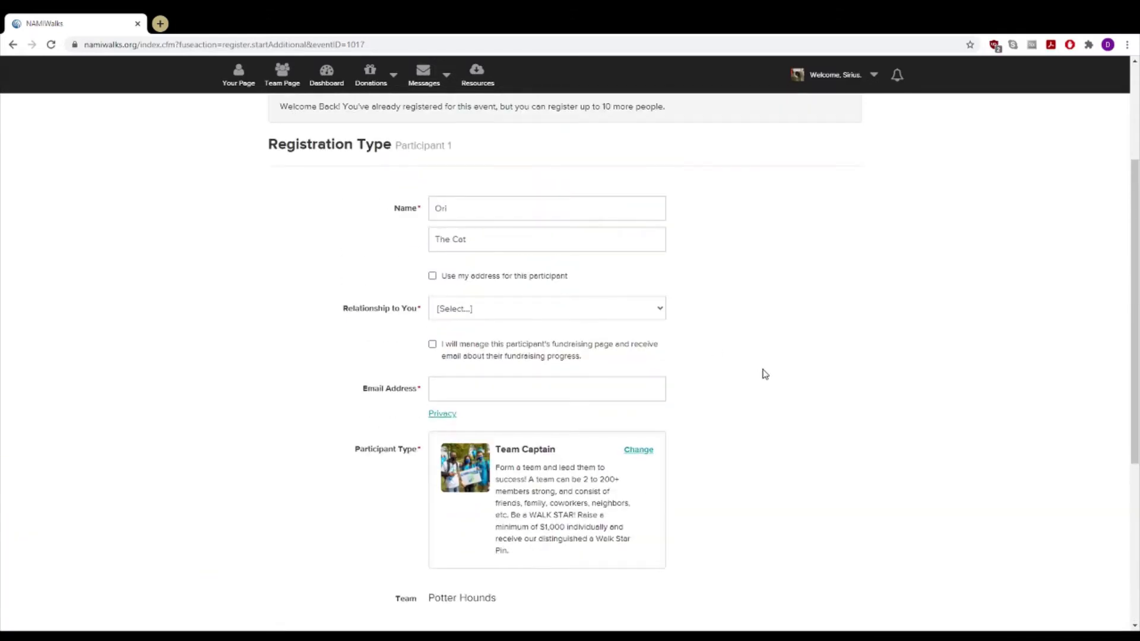
pyautogui.click(456, 281)
pyautogui.press('f')
pyautogui.press('Tab')
pyautogui.press('Tab')
# Agree to manage the participant's page and make them a Team Member
pyautogui.moveTo(462, 351); pyautogui.dragTo(588, 360)
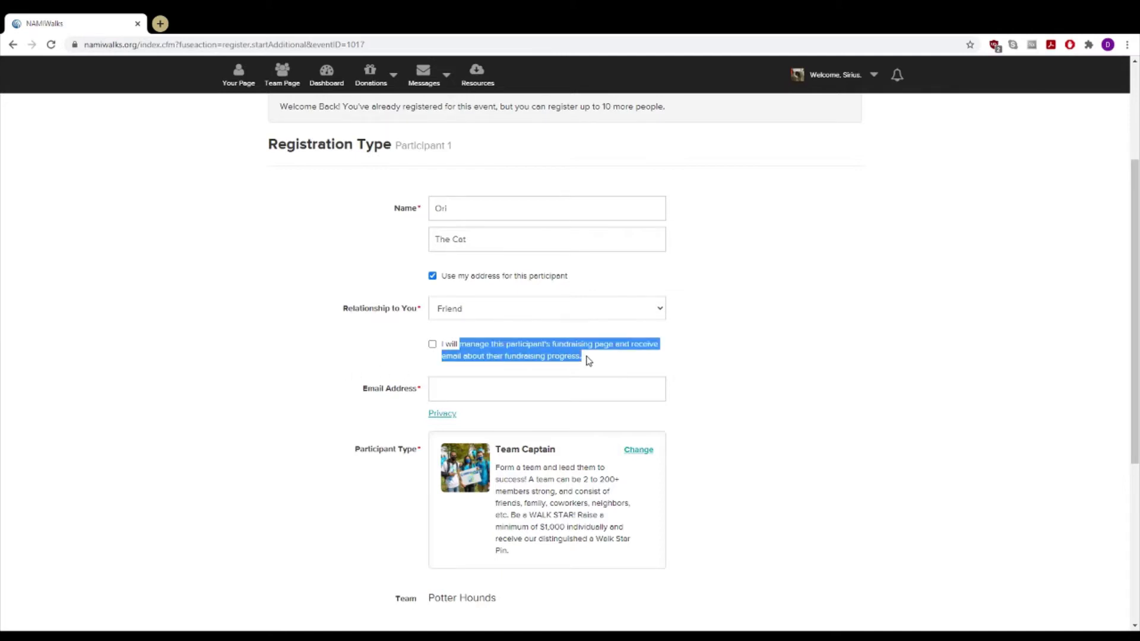
pyautogui.click(588, 361)
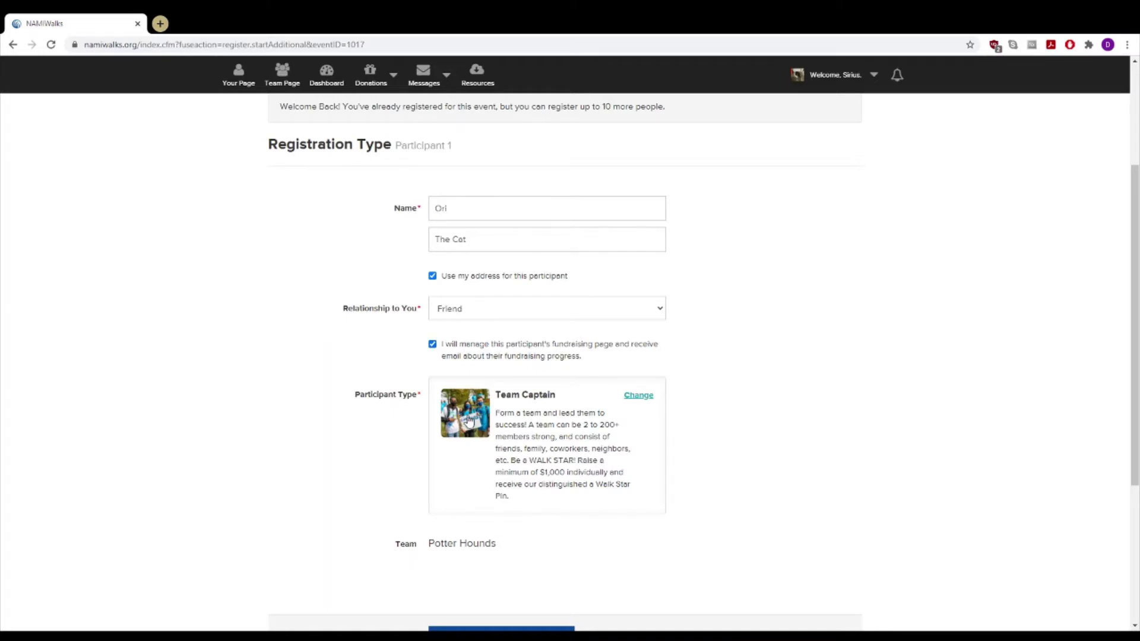
pyautogui.click(651, 404)
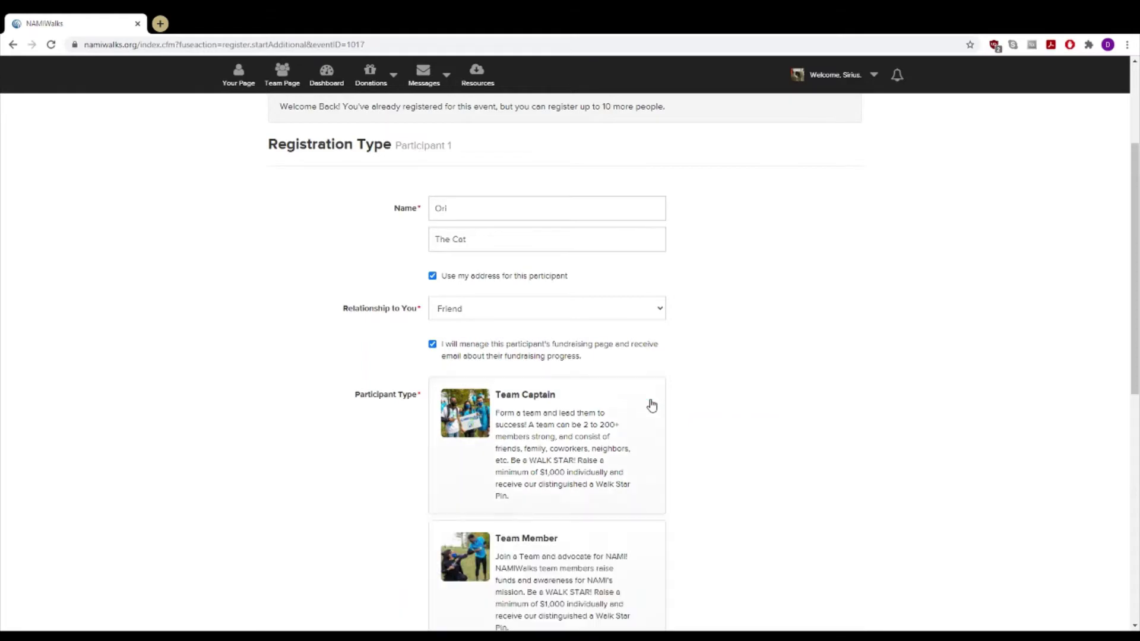
pyautogui.scroll(-3, 682, 402)
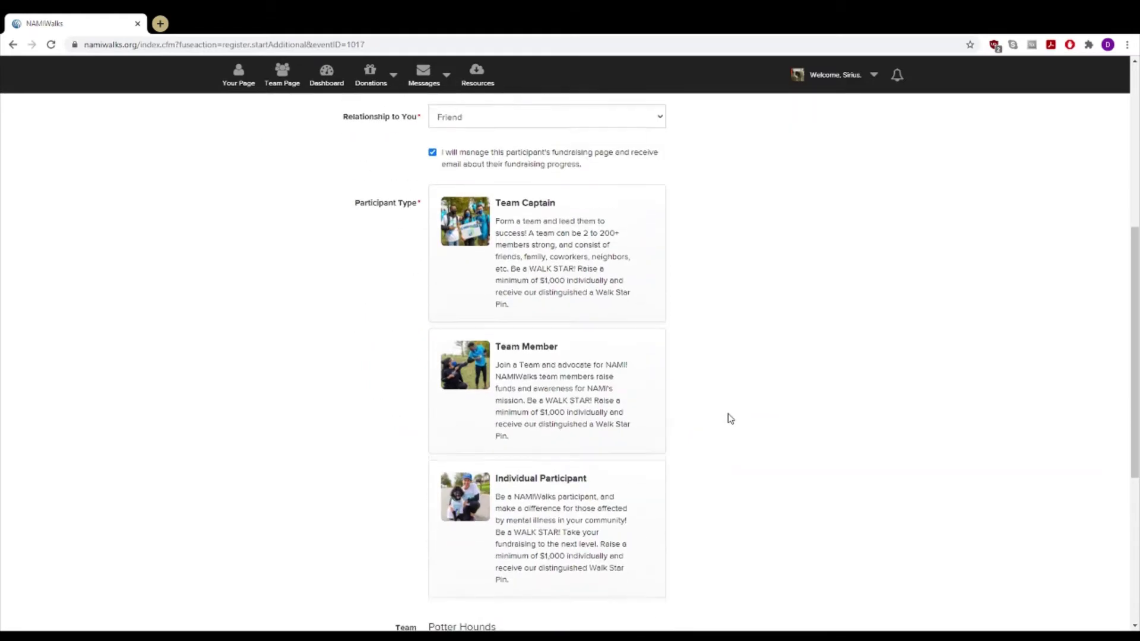
pyautogui.click(648, 396)
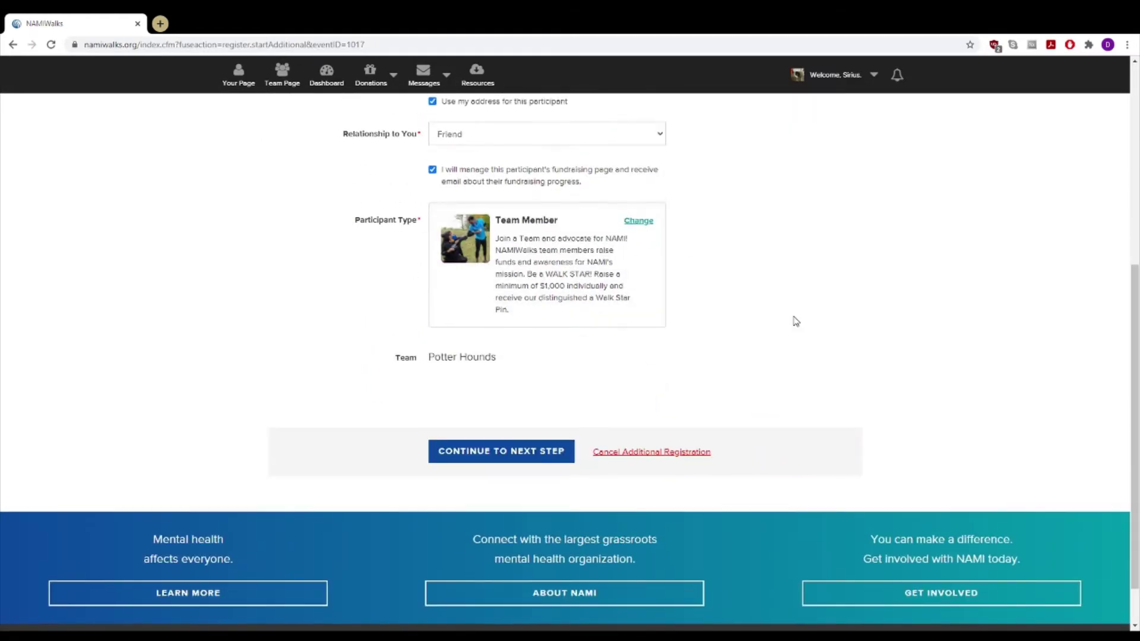
pyautogui.scroll(3, 795, 321)
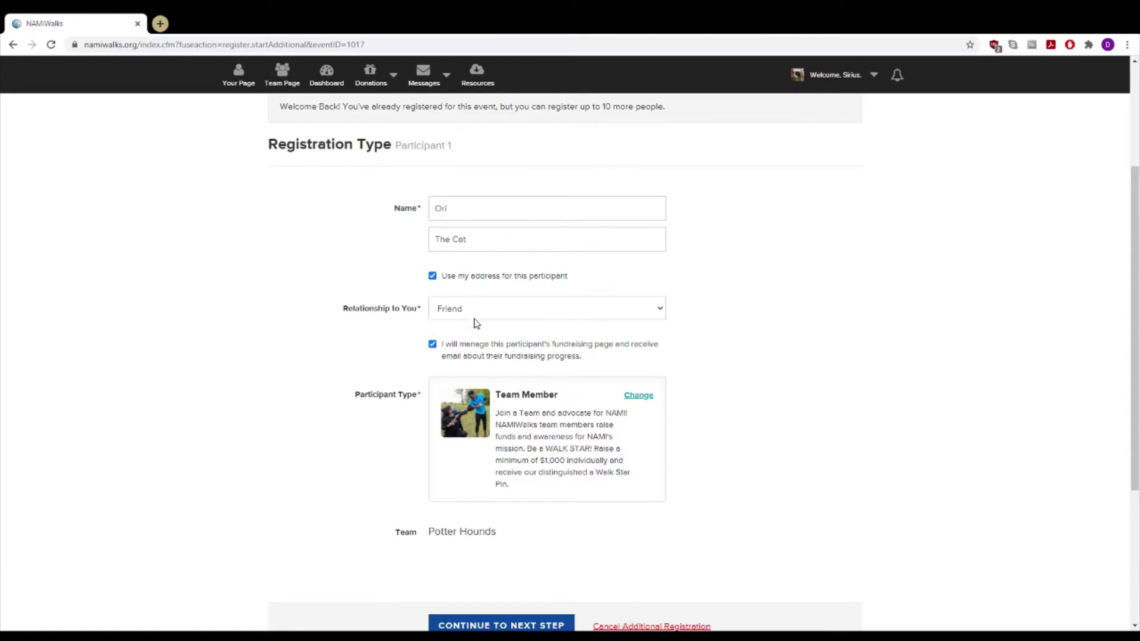
pyautogui.scroll(-1, 379, 351)
pyautogui.scroll(-3, 379, 352)
pyautogui.click(514, 397)
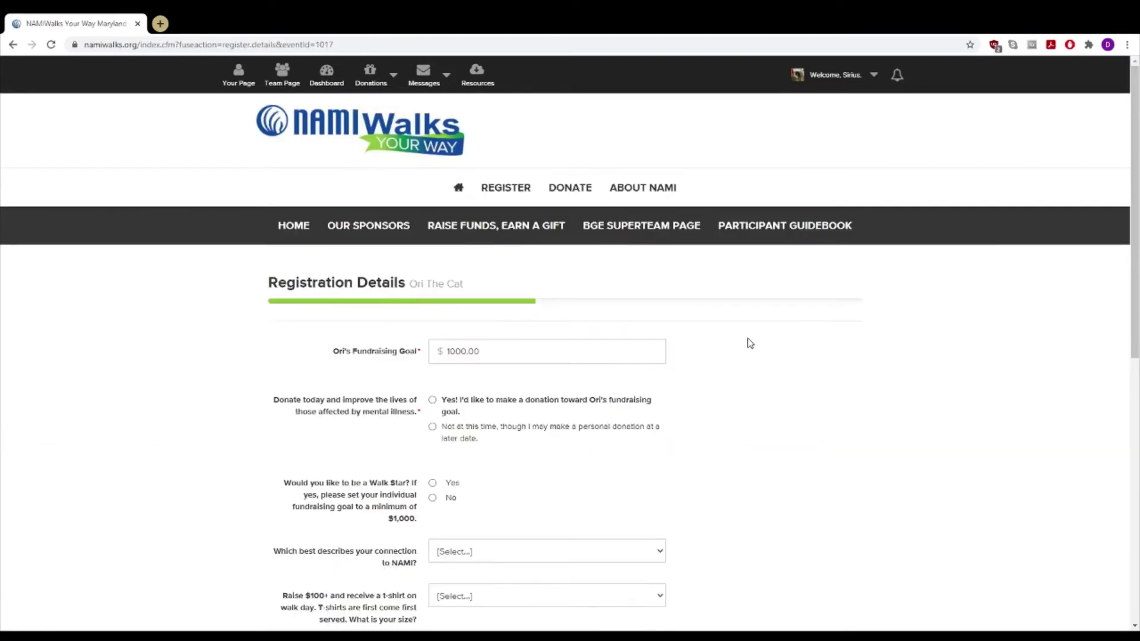
# Keep the $1000.00 goal and decline a donation with 'Not at this time'
pyautogui.scroll(-1, 750, 344)
pyautogui.click(616, 297)
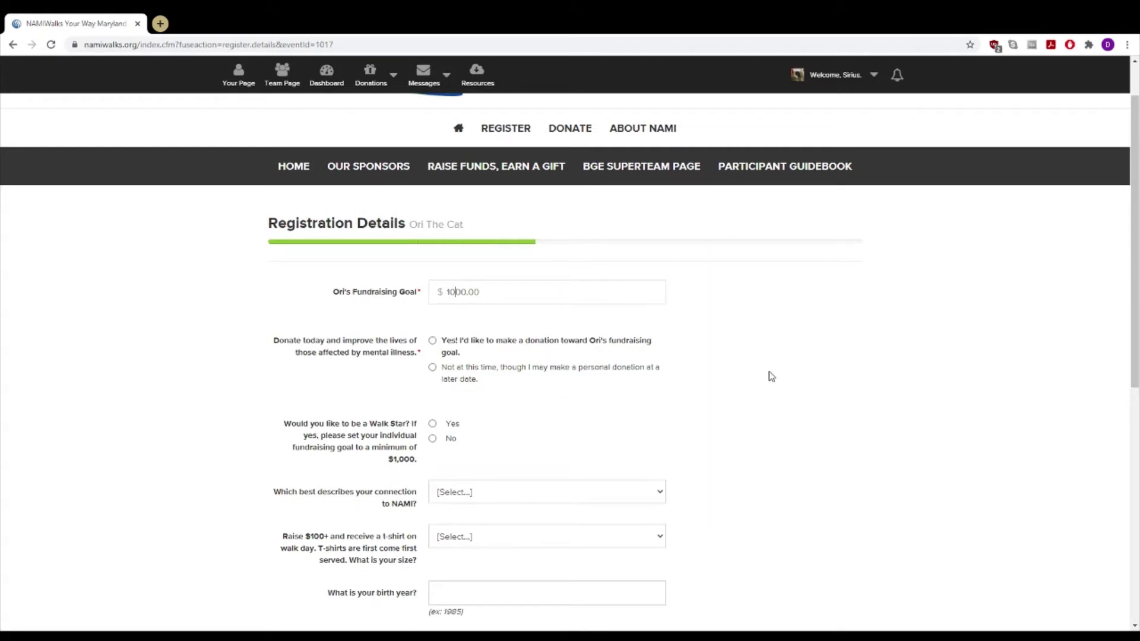
pyautogui.scroll(-1, 772, 377)
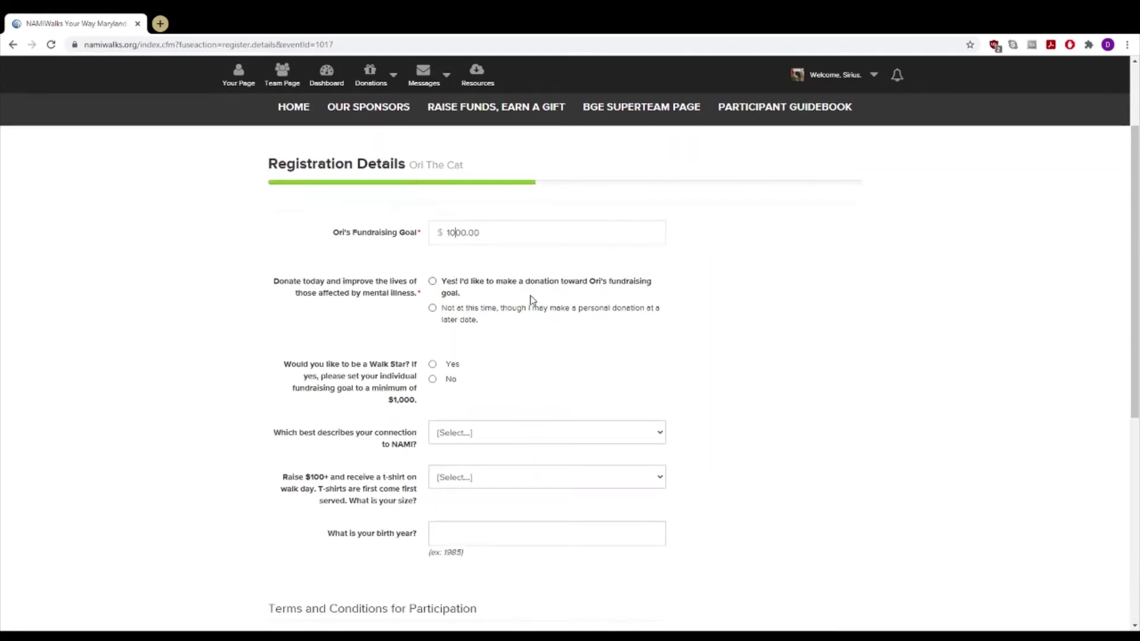
pyautogui.click(459, 320)
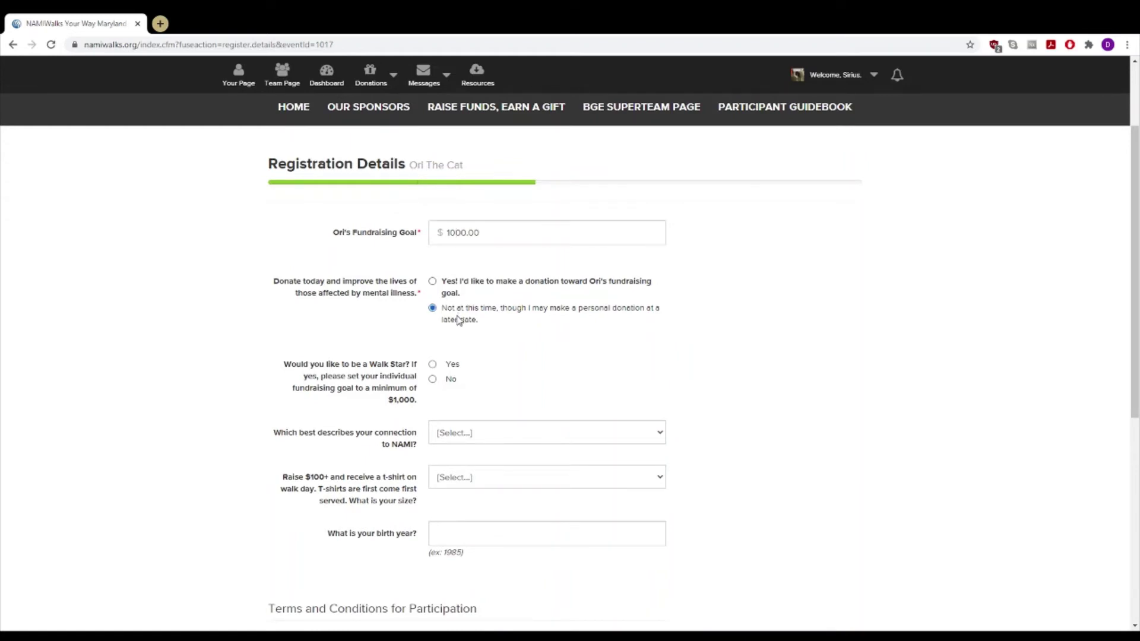
pyautogui.scroll(-2, 669, 369)
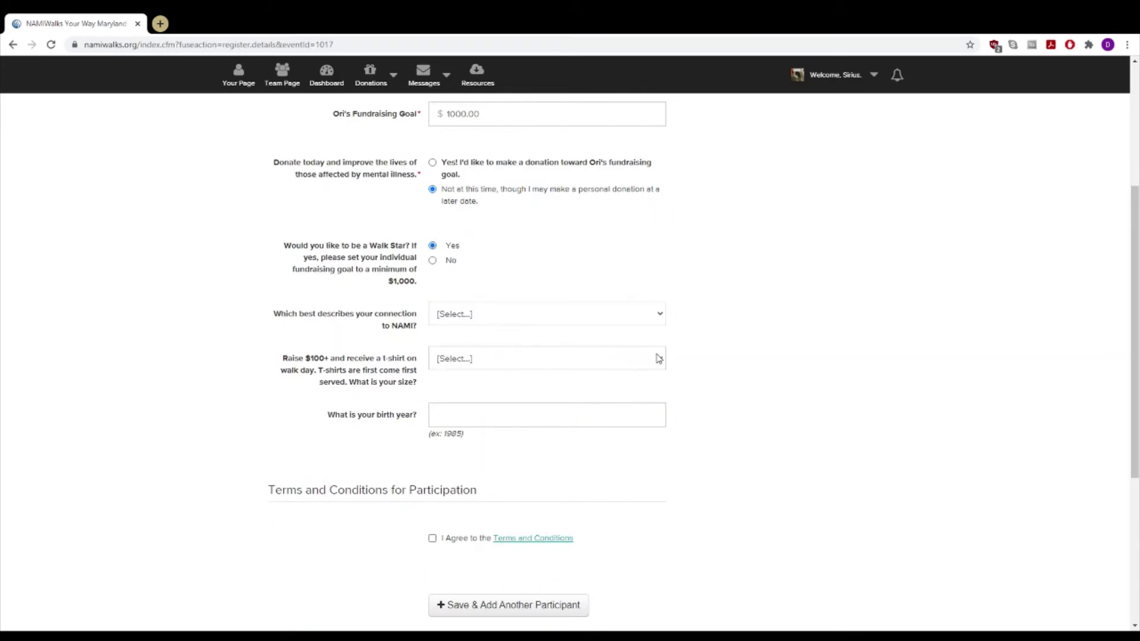
# Set personal mental-illness connection, Youth - Small shirt, birth year 2017, and accept terms
pyautogui.click(666, 333)
pyautogui.click(641, 363)
pyautogui.click(577, 458)
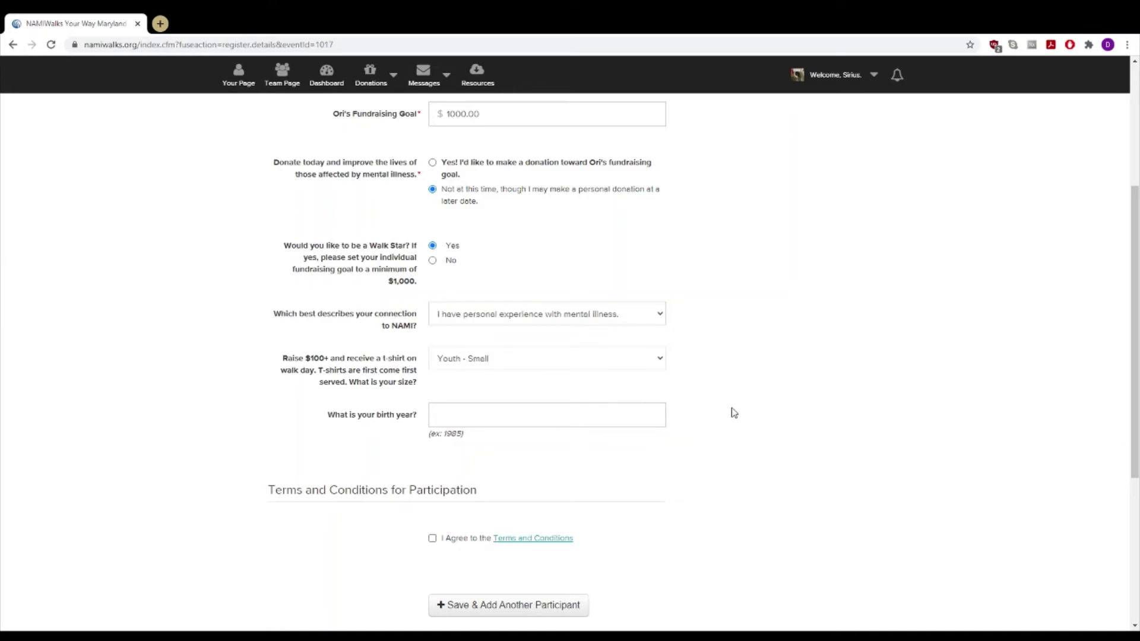
pyautogui.scroll(-1, 734, 412)
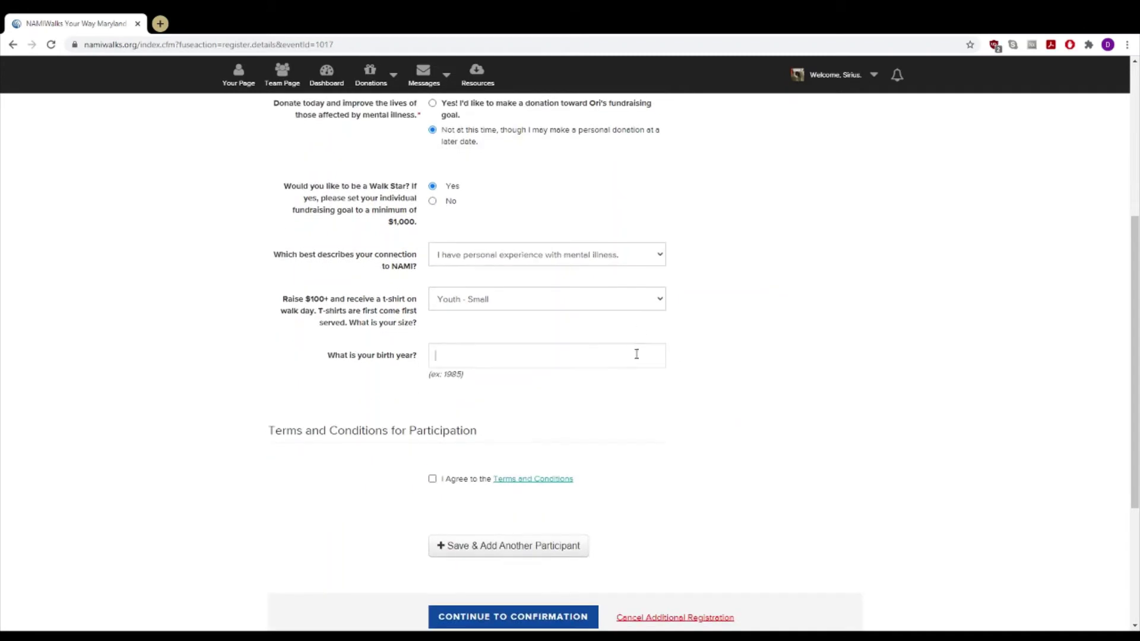
pyautogui.write('2017')
pyautogui.scroll(-3, 741, 394)
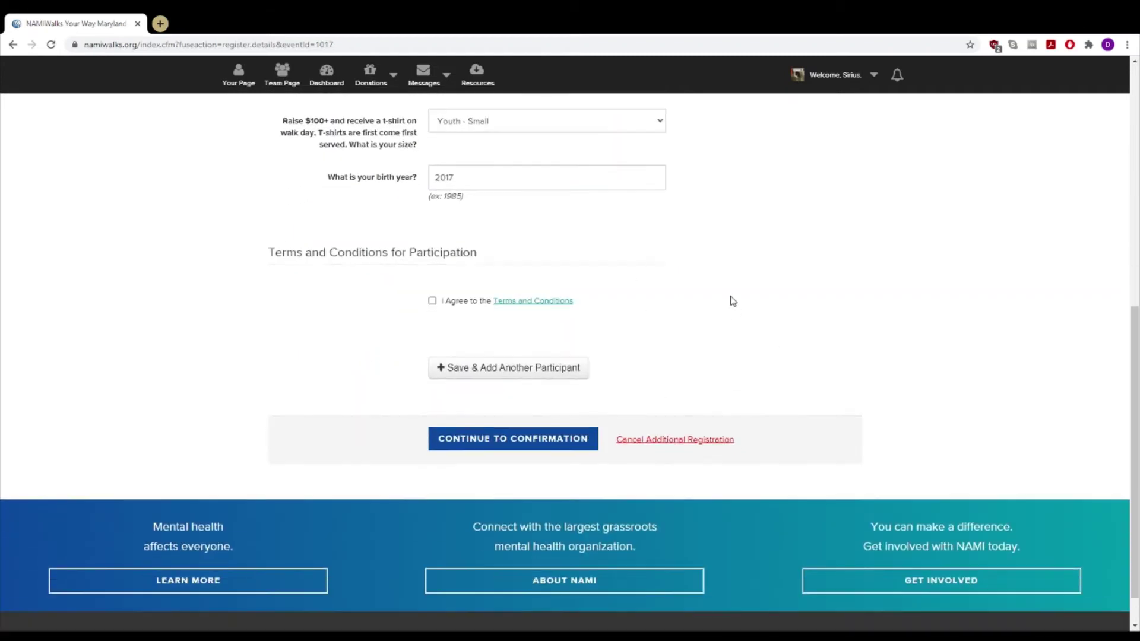
pyautogui.click(432, 301)
# Continue to confirmation, complete the registration, and close the Thank You! message
pyautogui.click(542, 452)
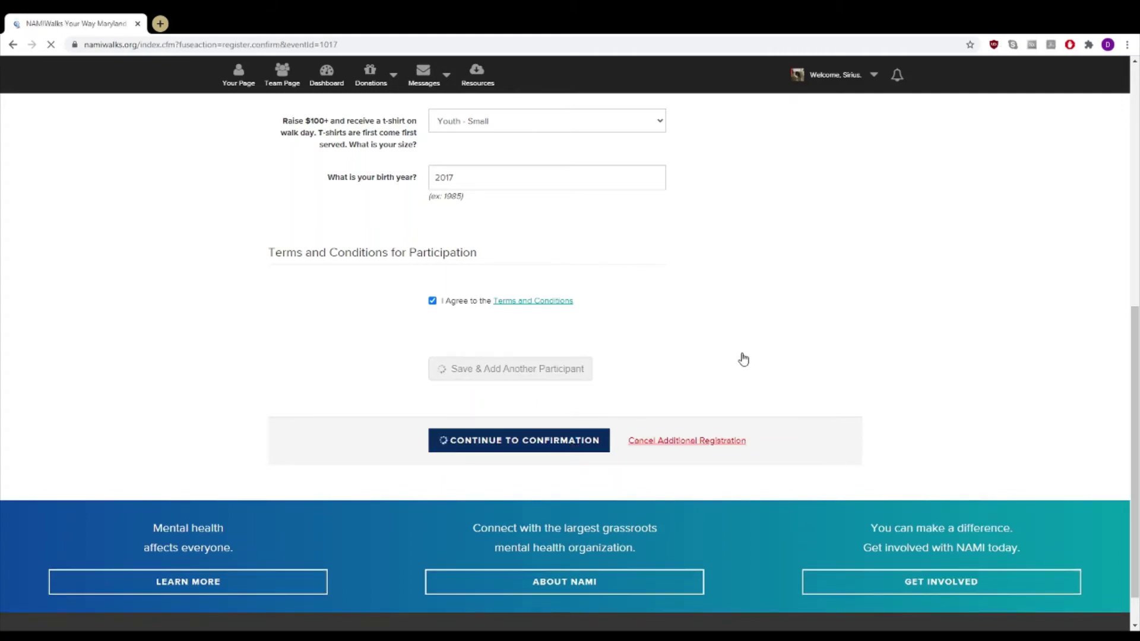
pyautogui.scroll(-3, 754, 349)
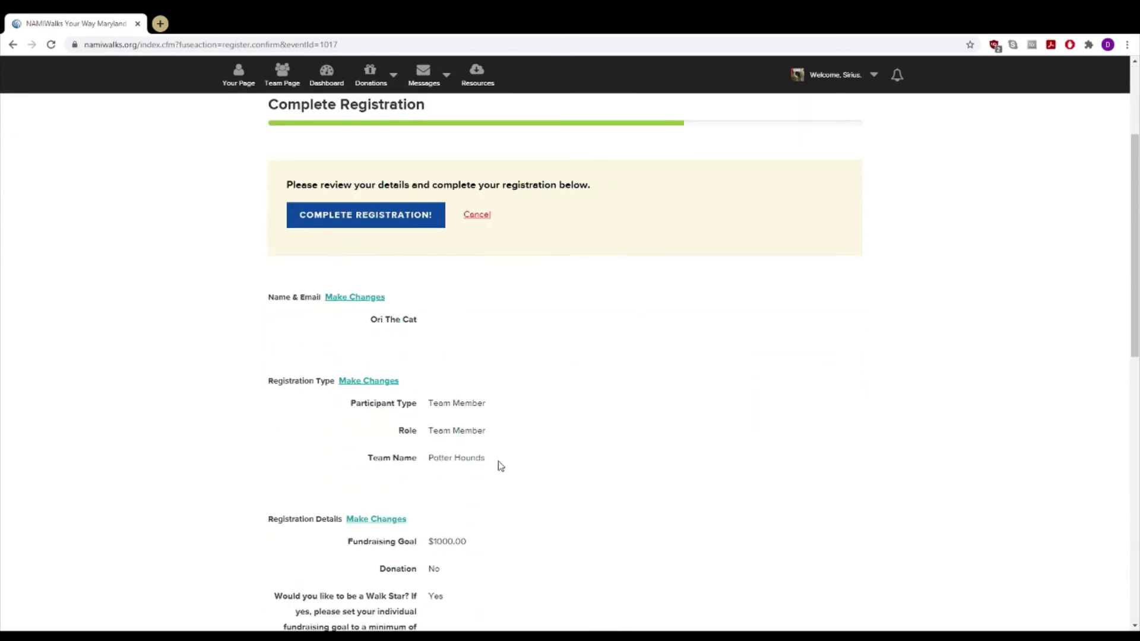
pyautogui.scroll(-4, 606, 463)
pyautogui.scroll(-1, 600, 399)
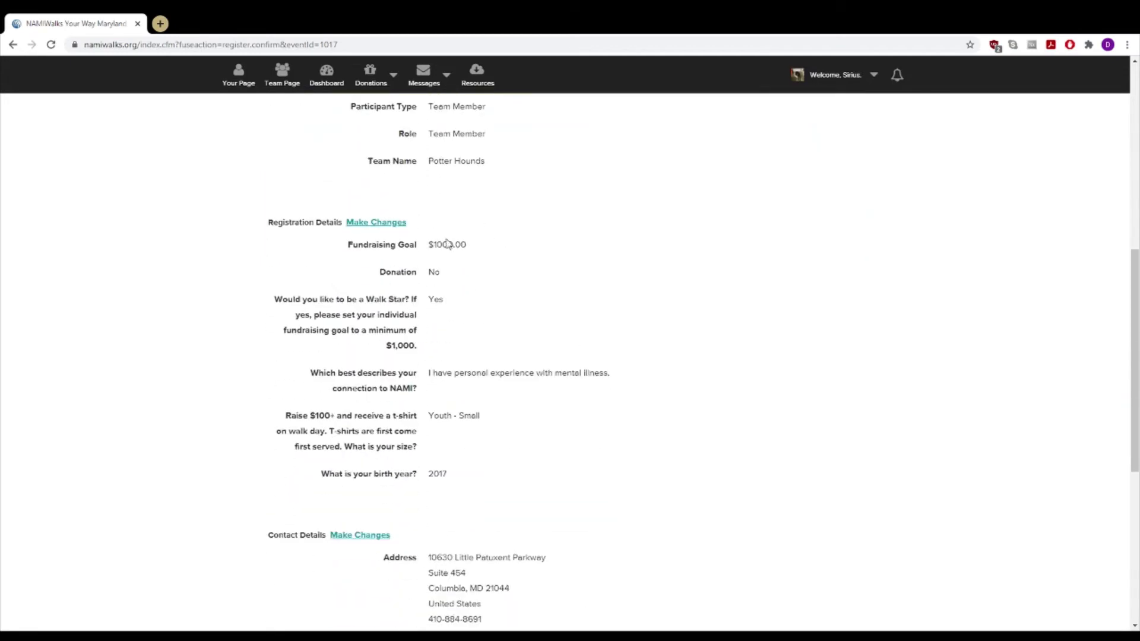
pyautogui.scroll(-2, 675, 372)
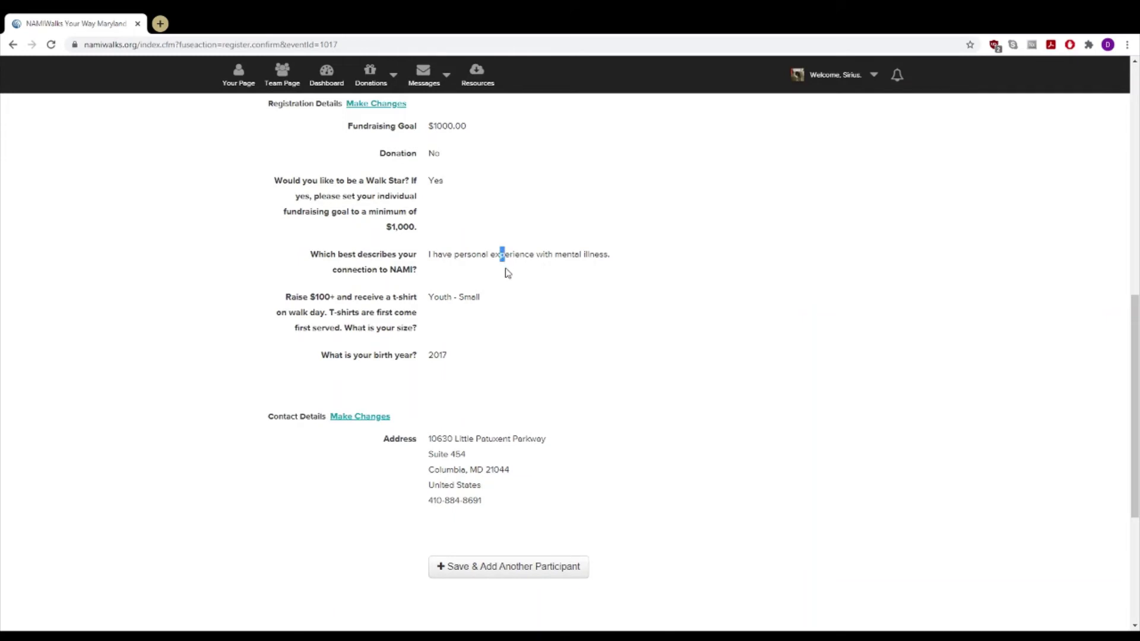
pyautogui.scroll(-2, 492, 390)
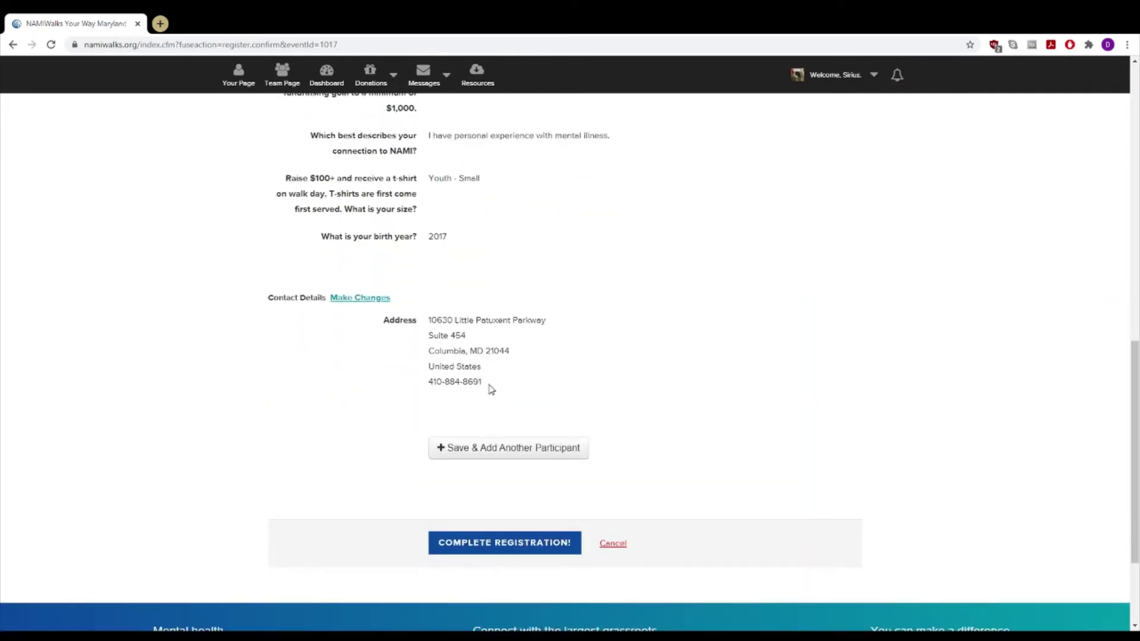
pyautogui.click(522, 542)
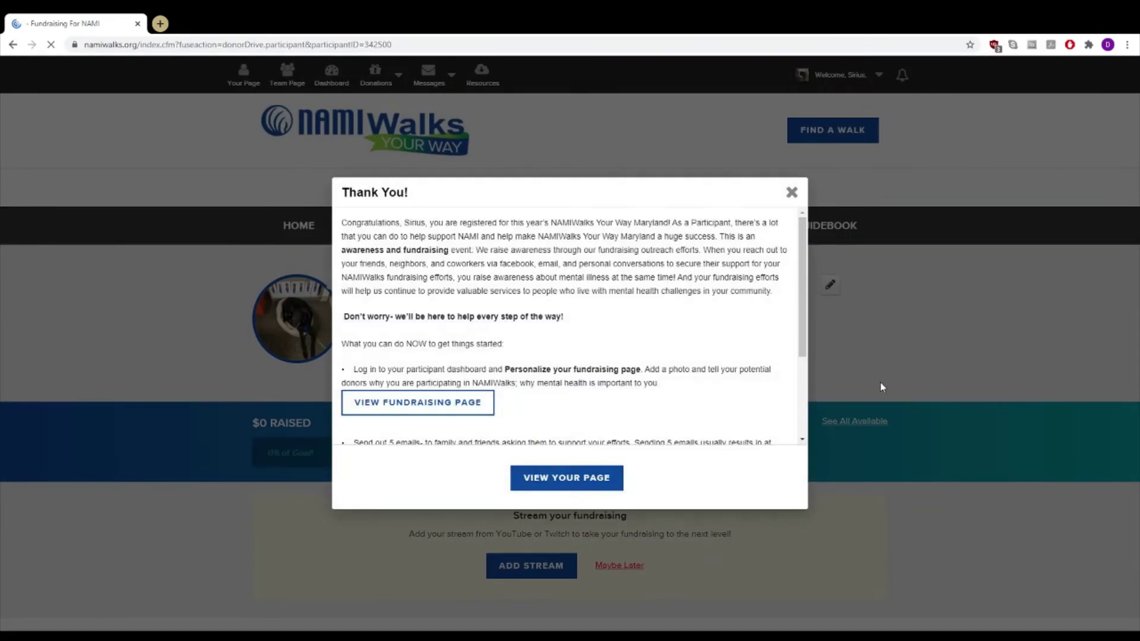
pyautogui.click(792, 192)
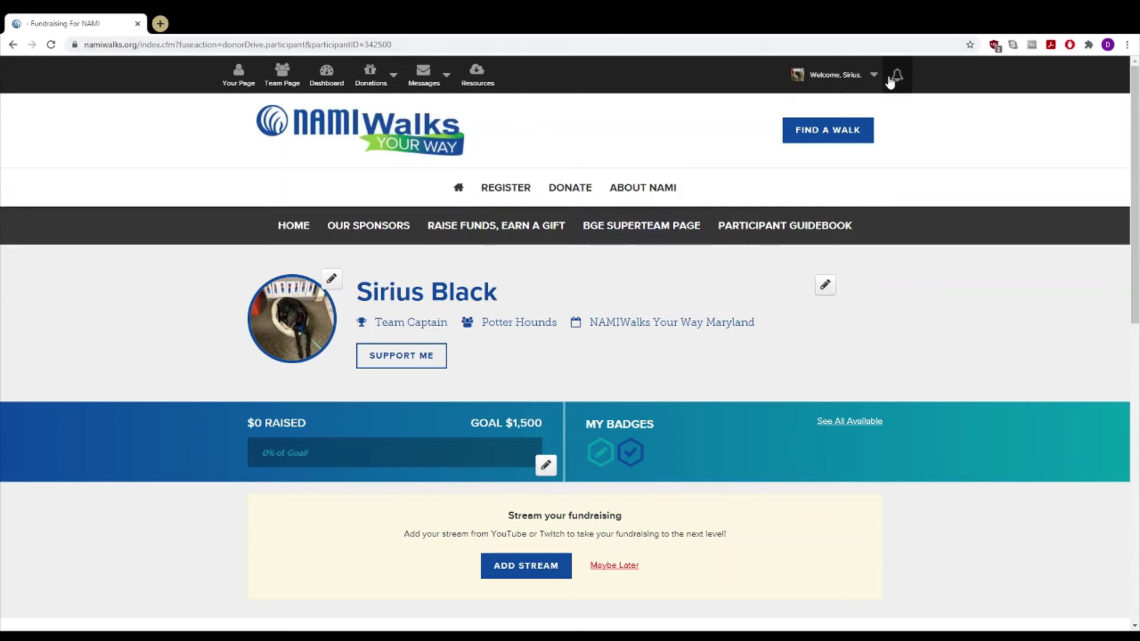
# Use Switch Account to start managing the new offline participant
pyautogui.click(863, 79)
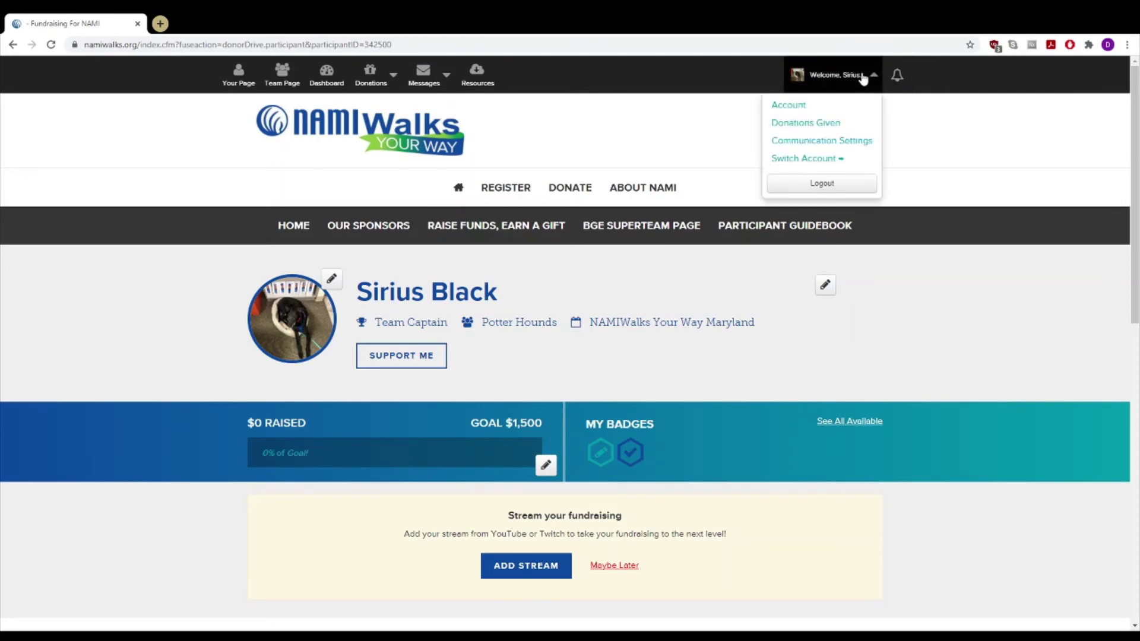
pyautogui.click(836, 159)
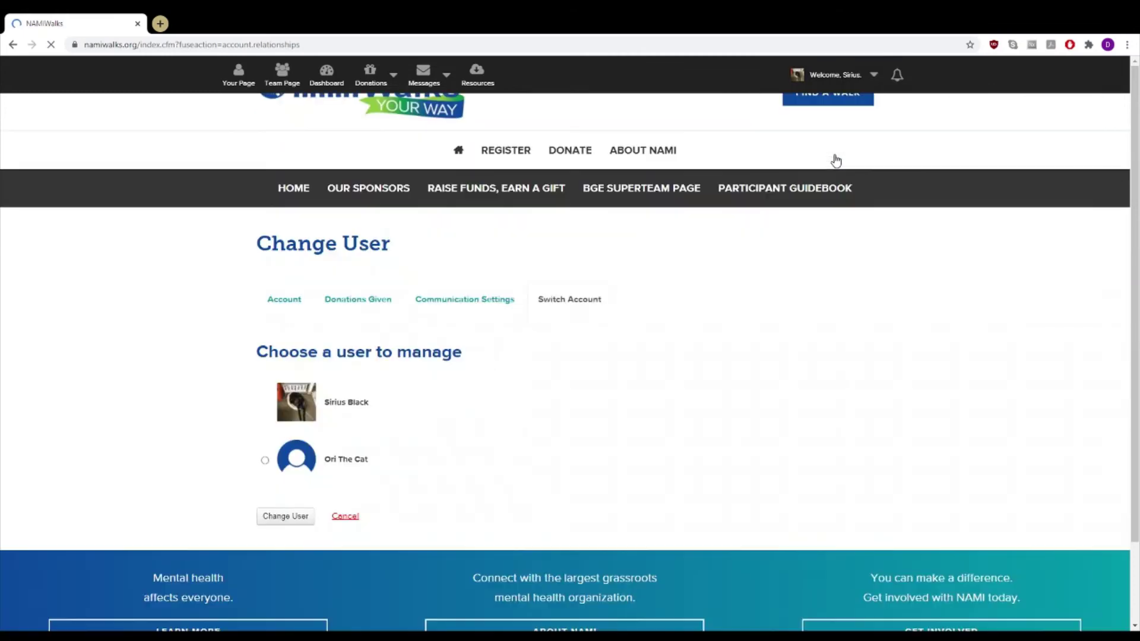
pyautogui.scroll(-3, 668, 354)
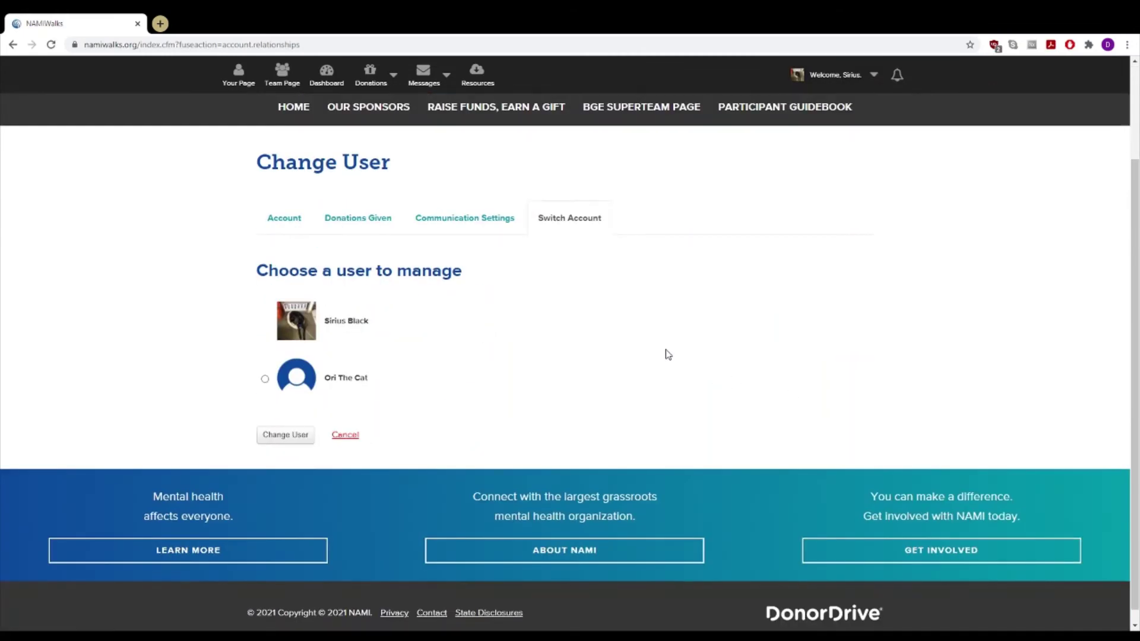
pyautogui.moveTo(392, 271); pyautogui.dragTo(432, 270)
pyautogui.click(432, 271)
pyautogui.click(438, 373)
pyautogui.click(287, 439)
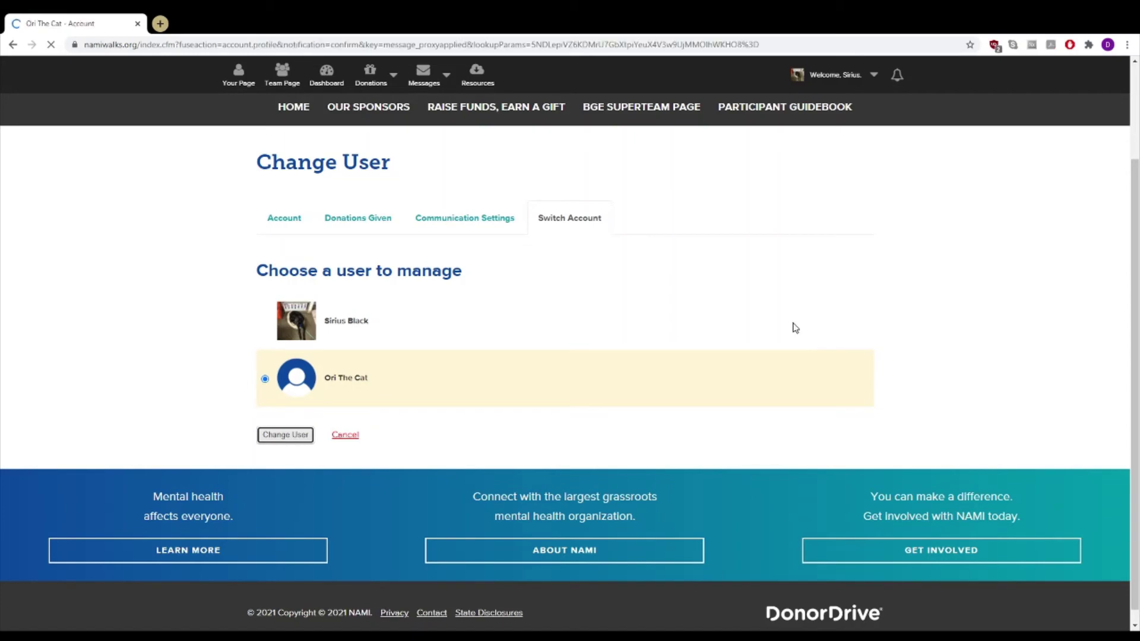
# Open the participant's Your Page and close the display name editor unchanged
pyautogui.scroll(-3, 863, 336)
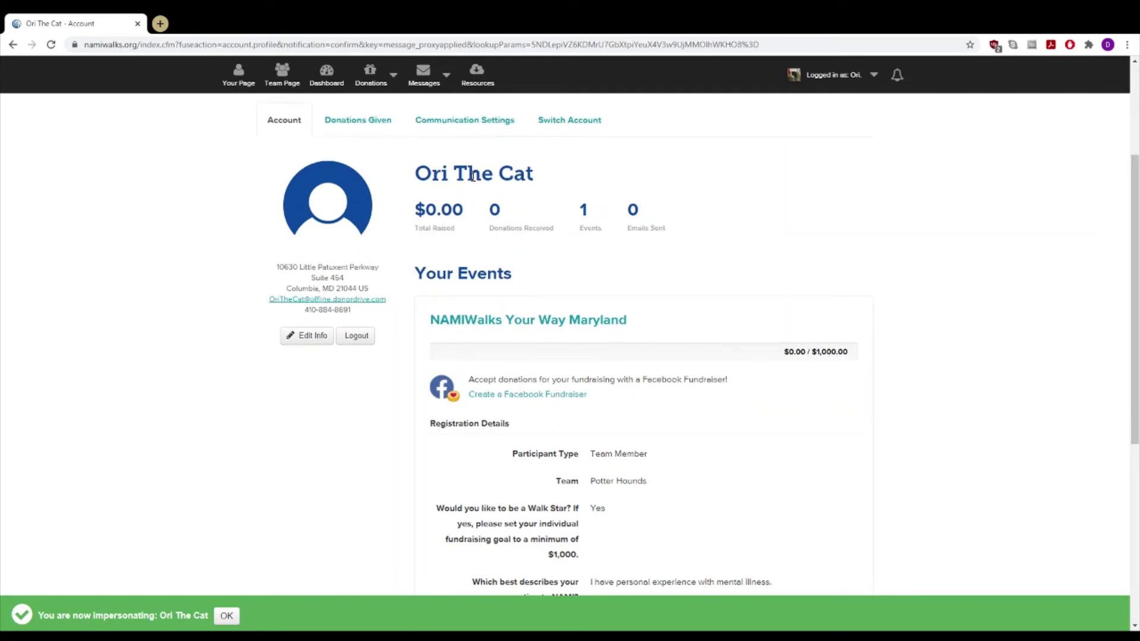
pyautogui.scroll(3, 473, 176)
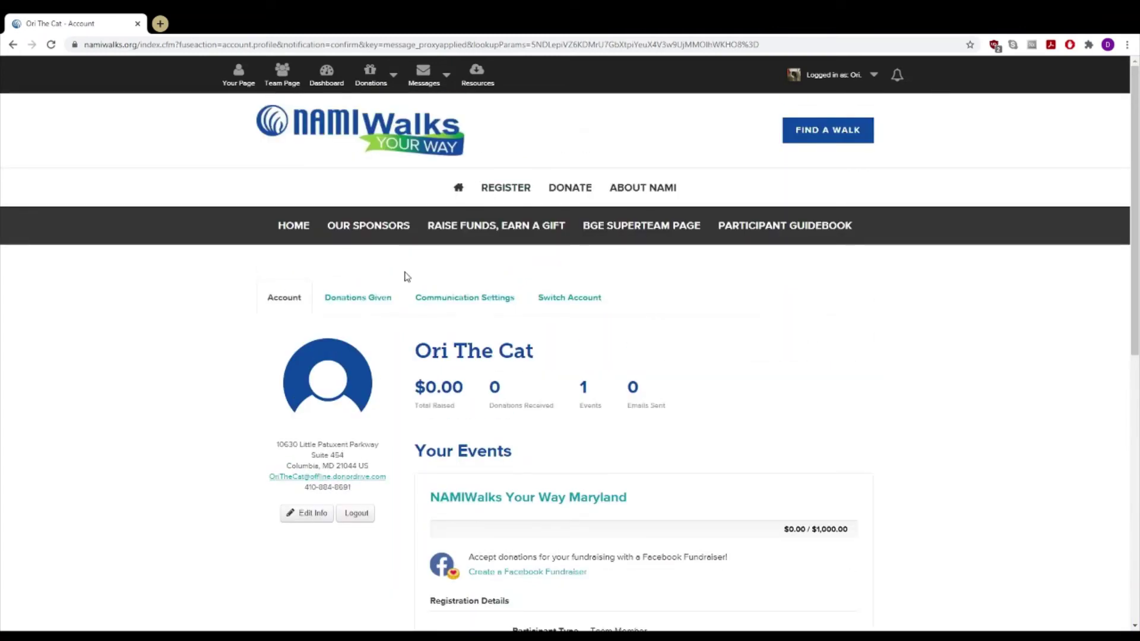
pyautogui.click(230, 88)
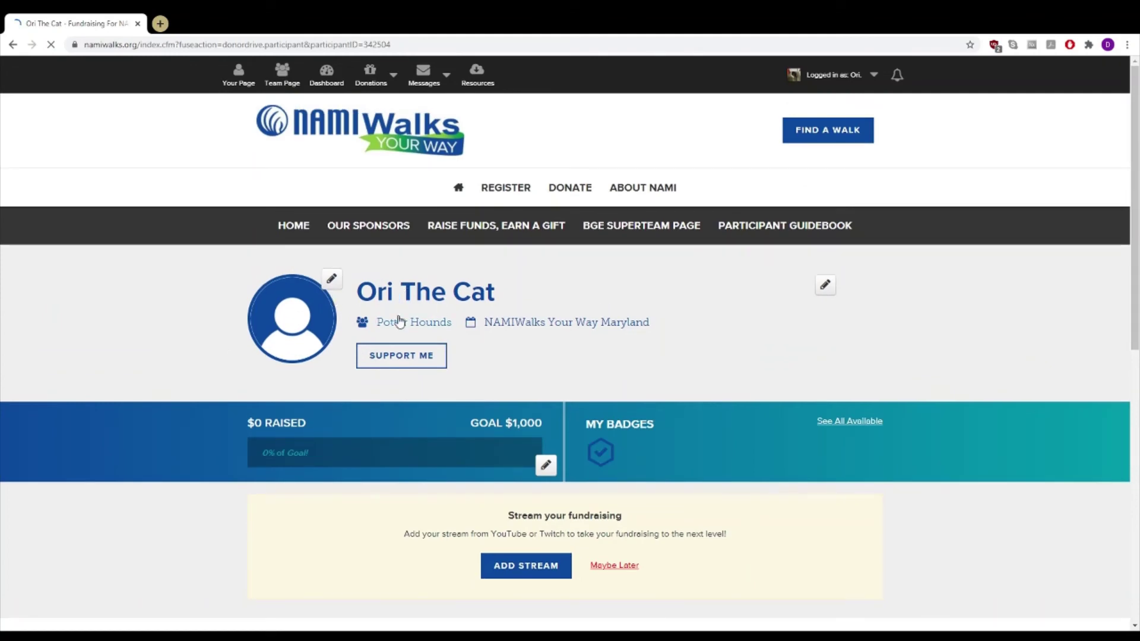
pyautogui.click(830, 285)
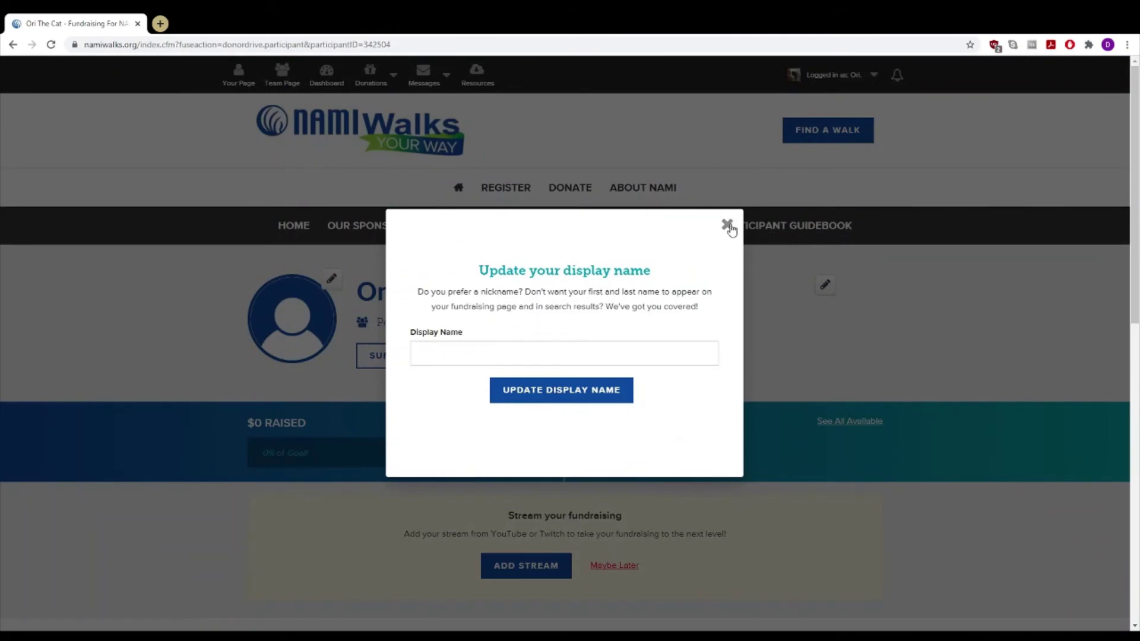
pyautogui.click(726, 224)
# Review the fundraising page's Settings tab, then return to the top
pyautogui.scroll(-2, 768, 327)
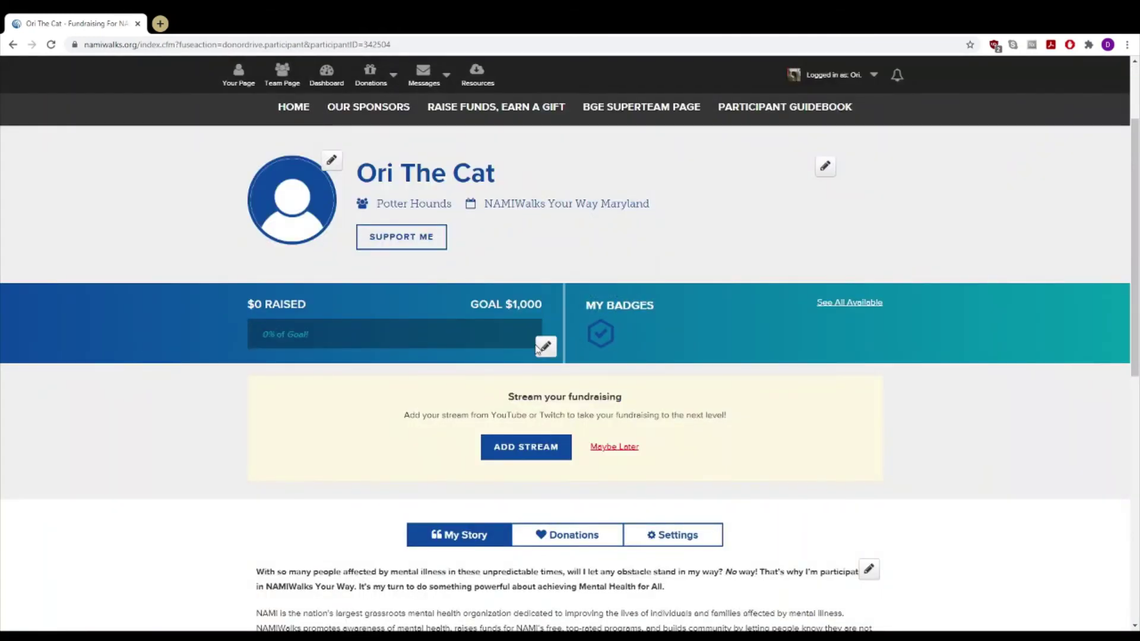
pyautogui.scroll(-5, 827, 368)
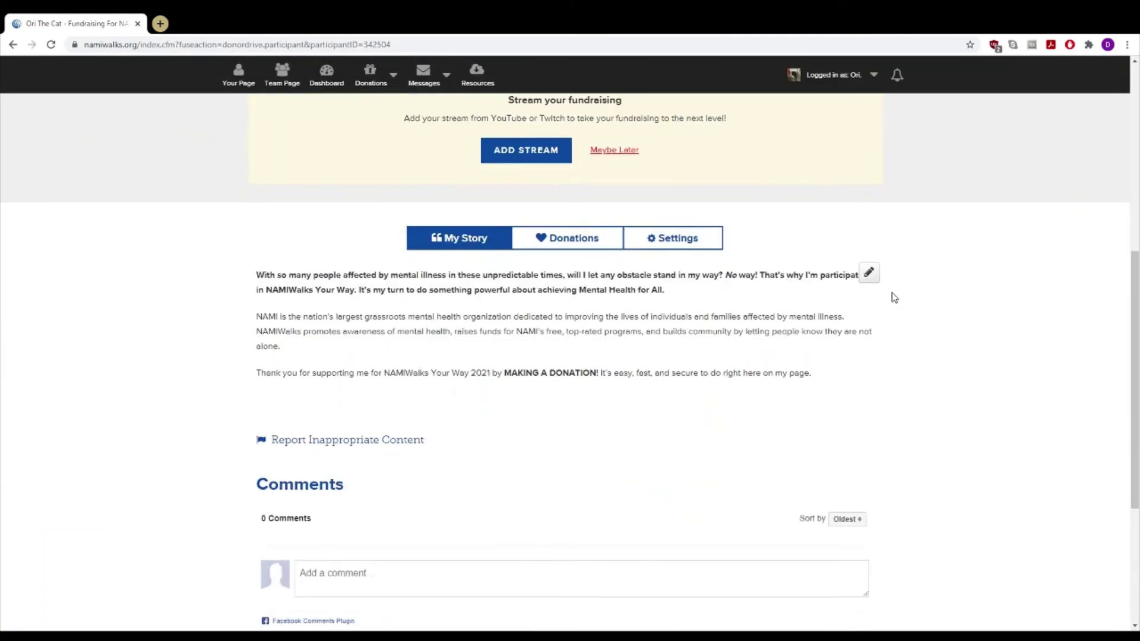
pyautogui.click(715, 248)
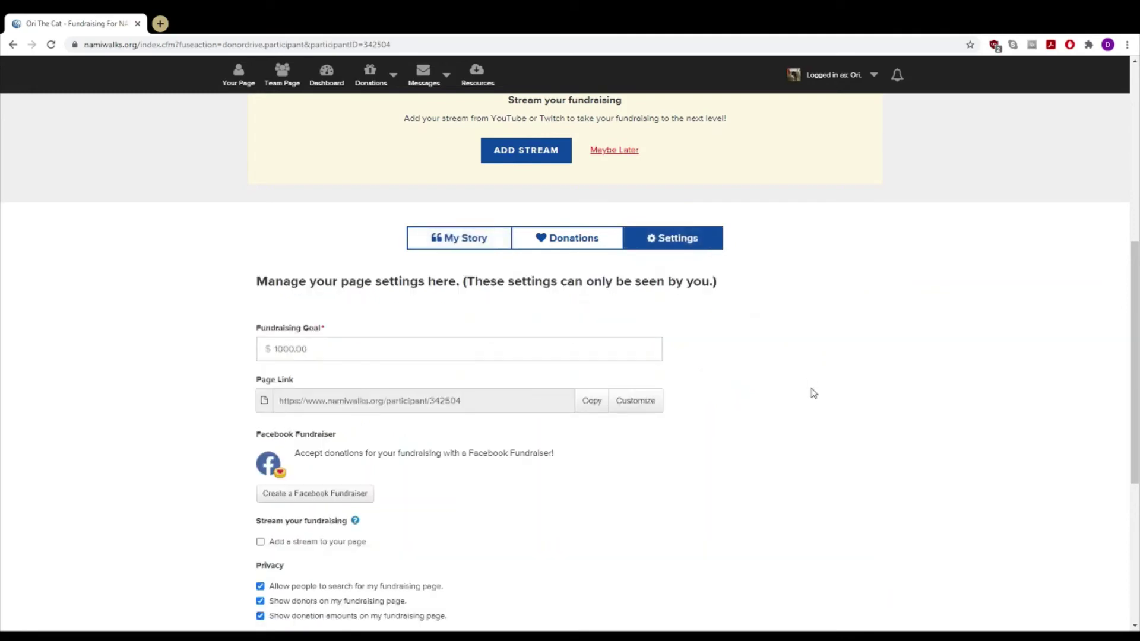
pyautogui.scroll(-1, 810, 380)
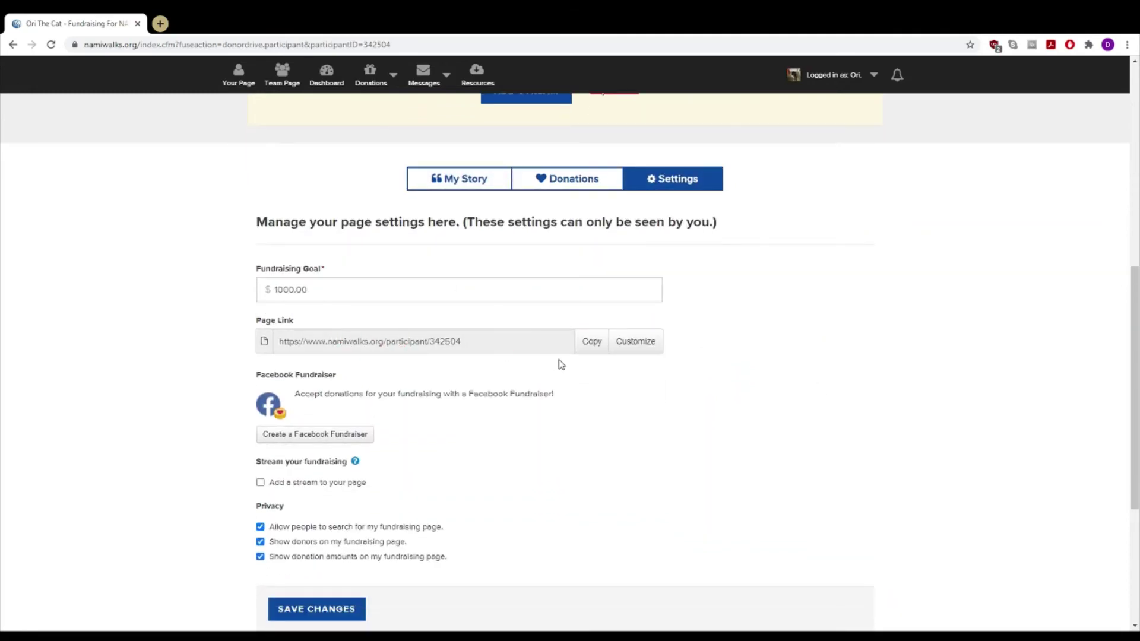
pyautogui.scroll(-2, 742, 439)
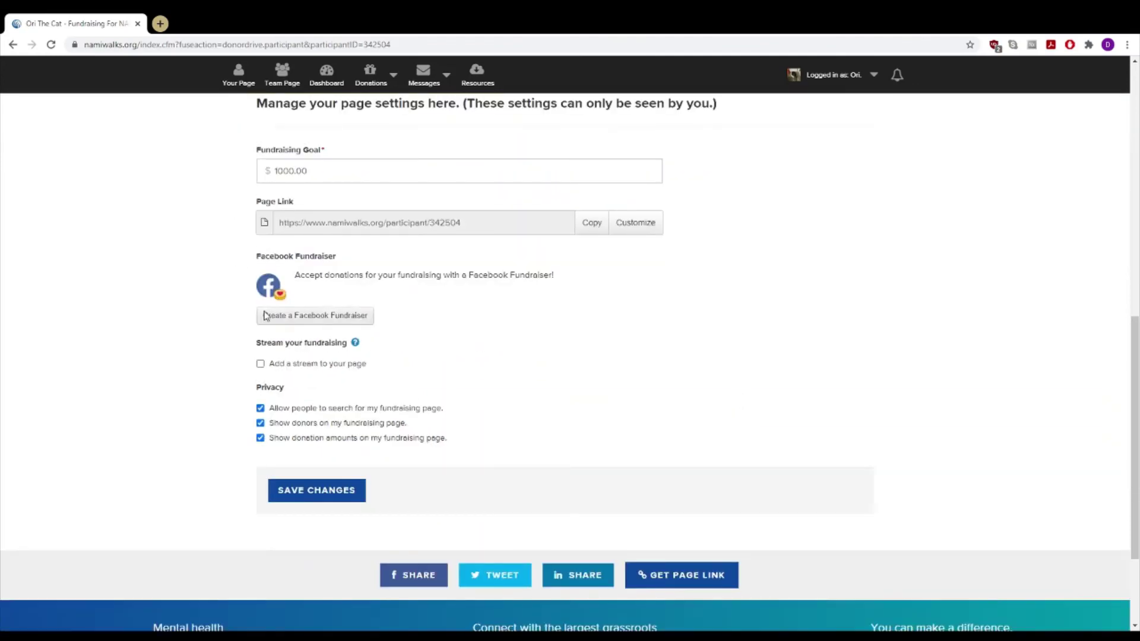
pyautogui.scroll(8, 692, 478)
pyautogui.scroll(2, 695, 480)
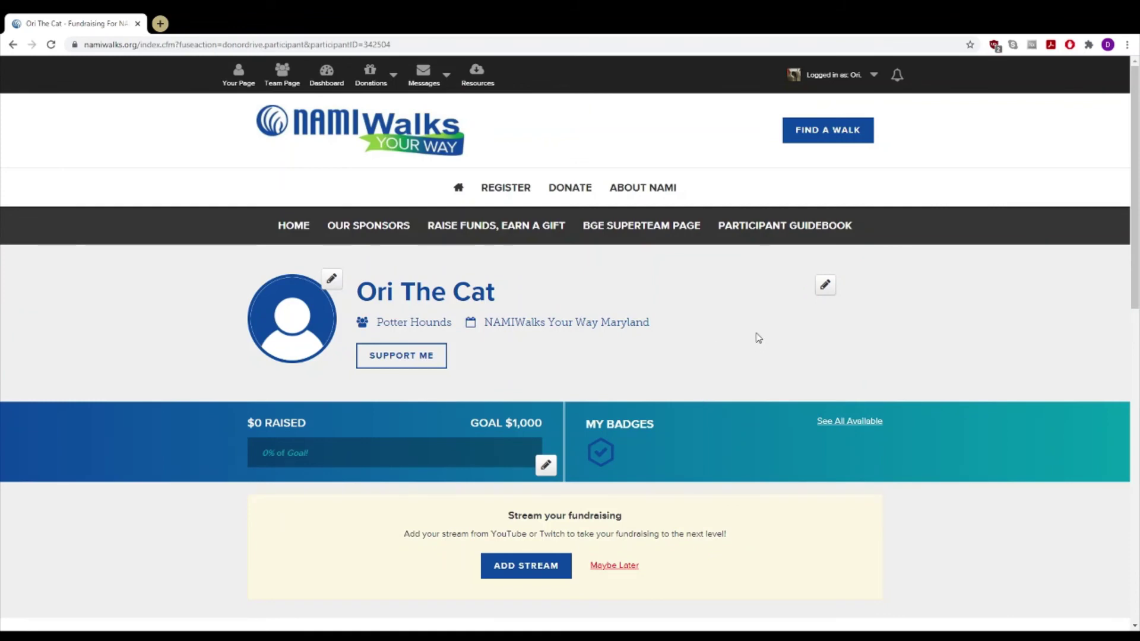
# Switch Account back to the team captain with Change User
pyautogui.click(850, 73)
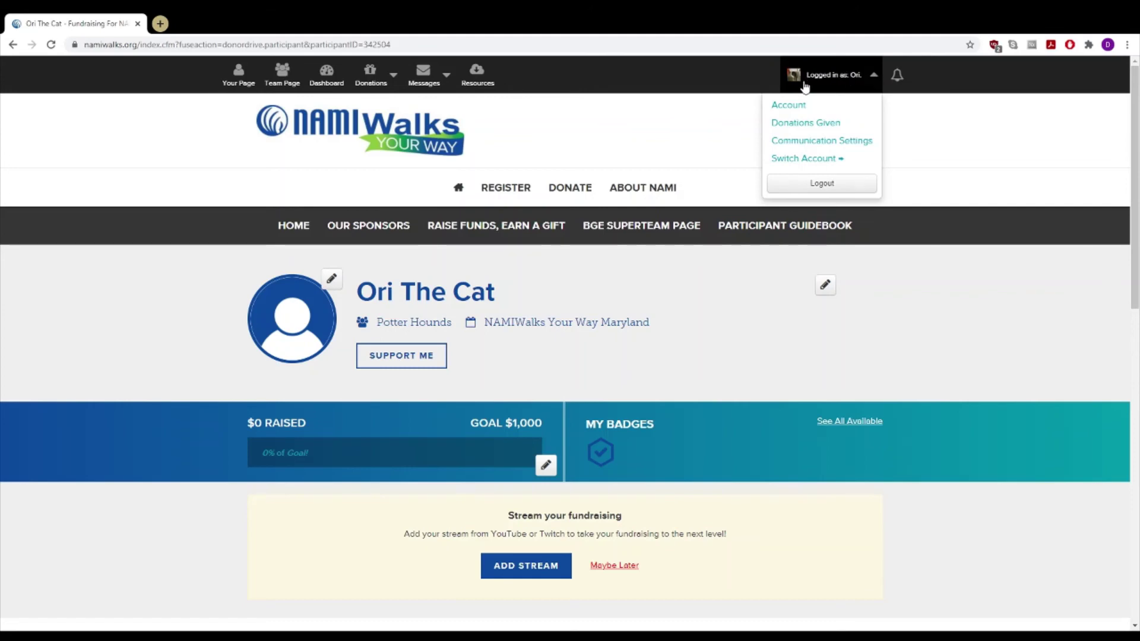
pyautogui.click(824, 164)
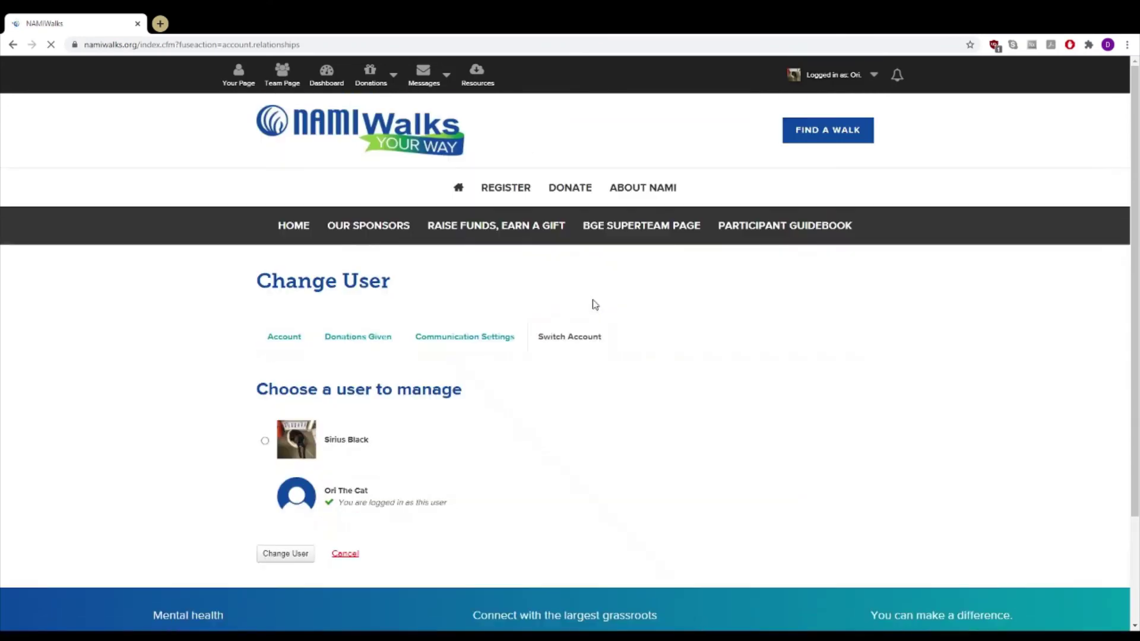
pyautogui.click(370, 438)
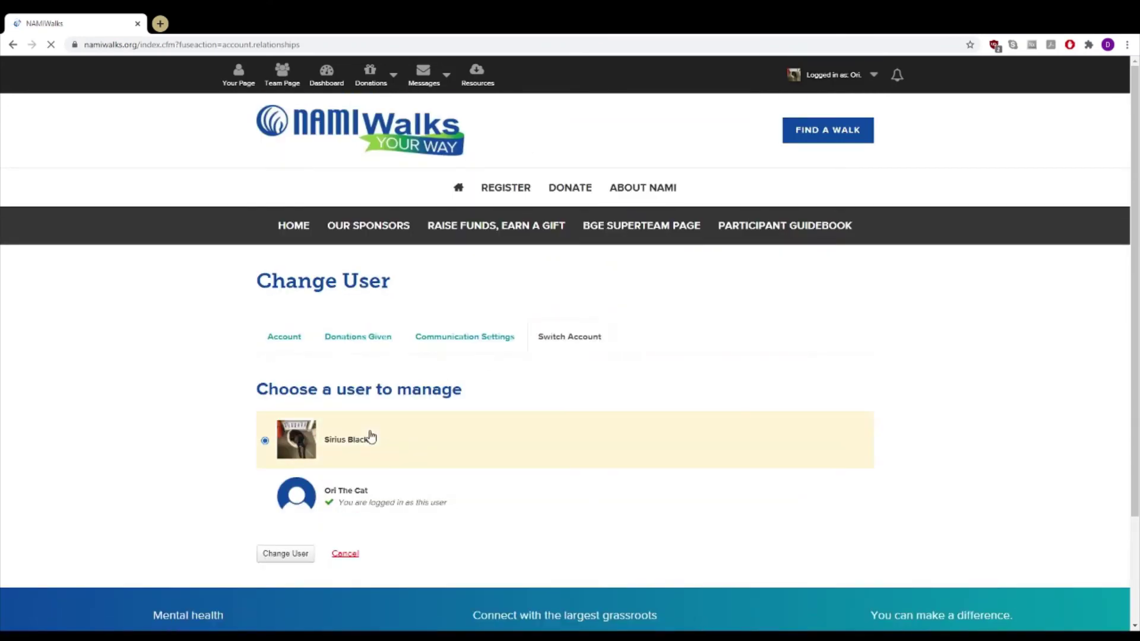
pyautogui.click(303, 554)
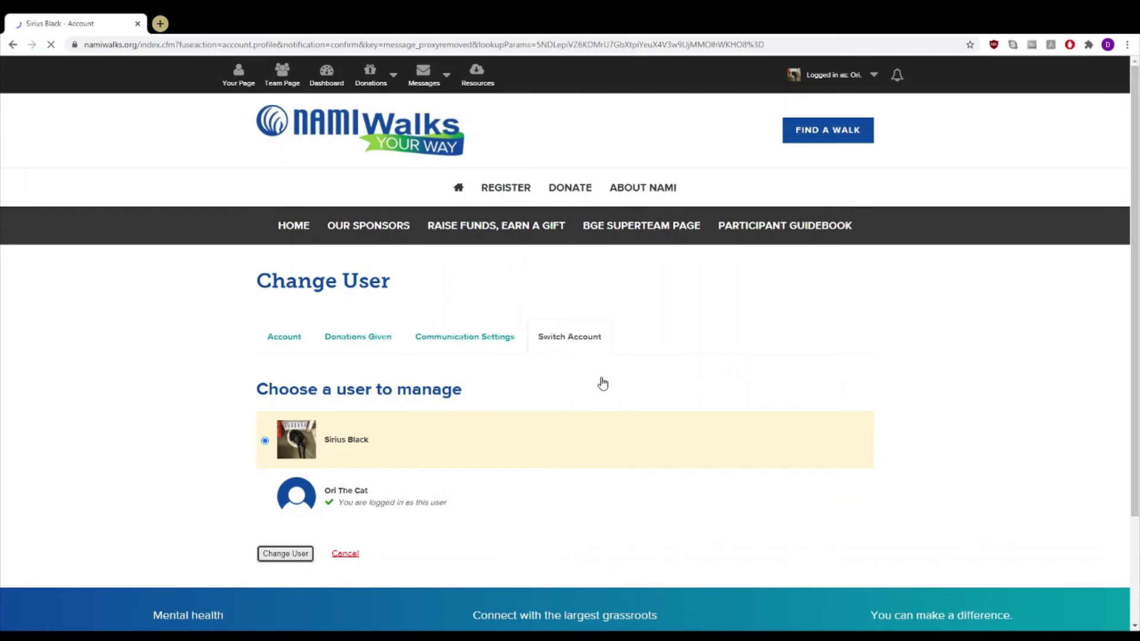
pyautogui.scroll(-2, 758, 322)
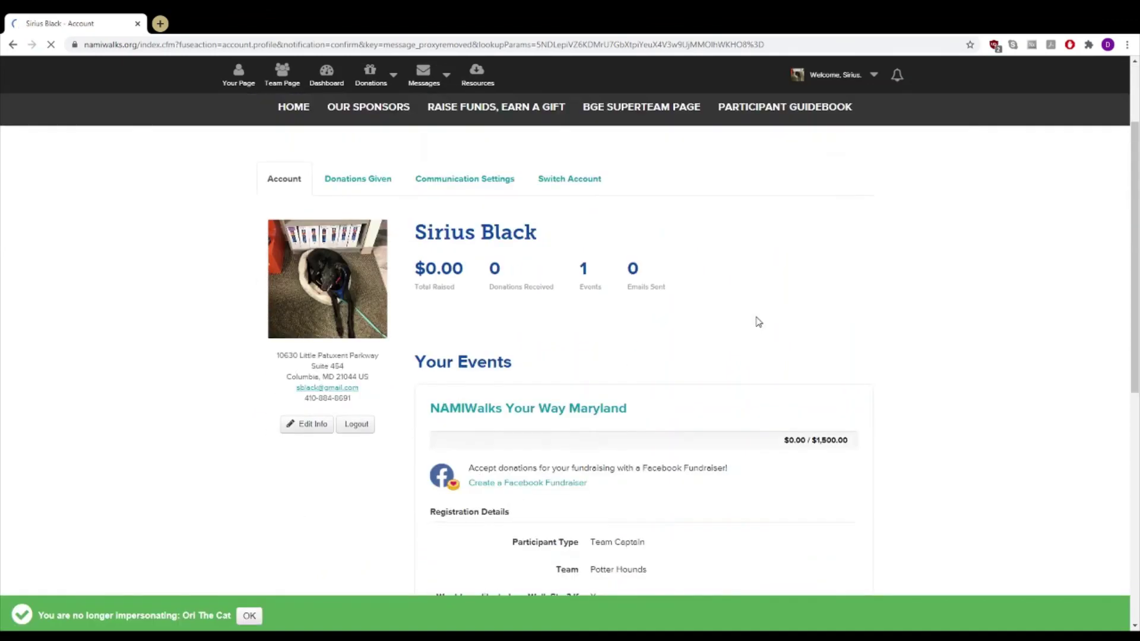